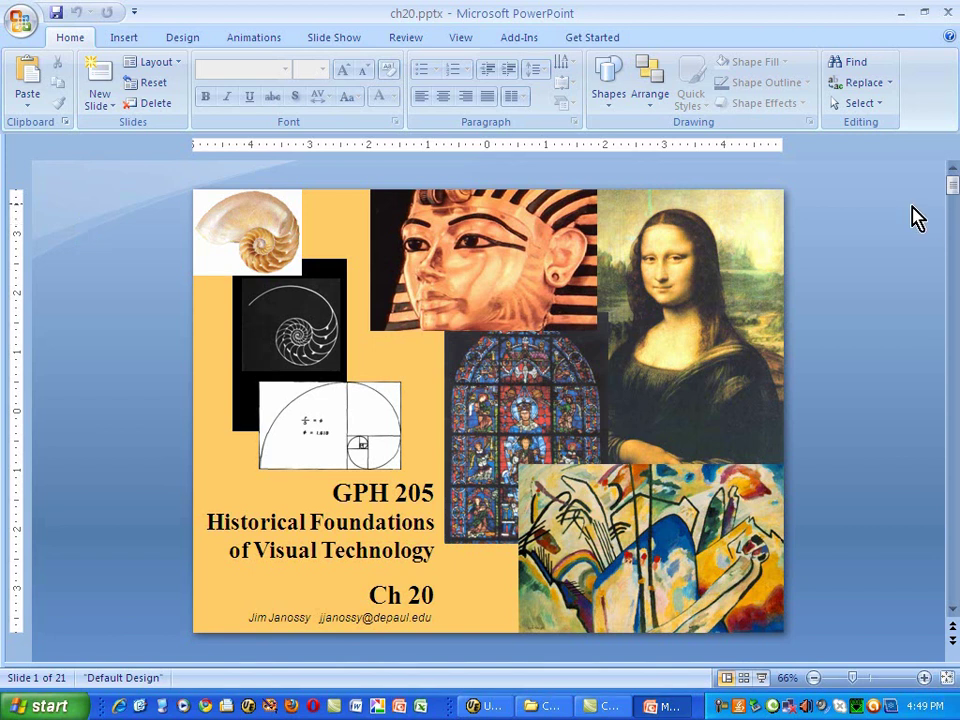
Step: Switch ch20 to Slide Sorter view and scroll through all 21 slide thumbnails and back up
key("alt+w")
key("i")
scroll(620, 372, "down", 3)
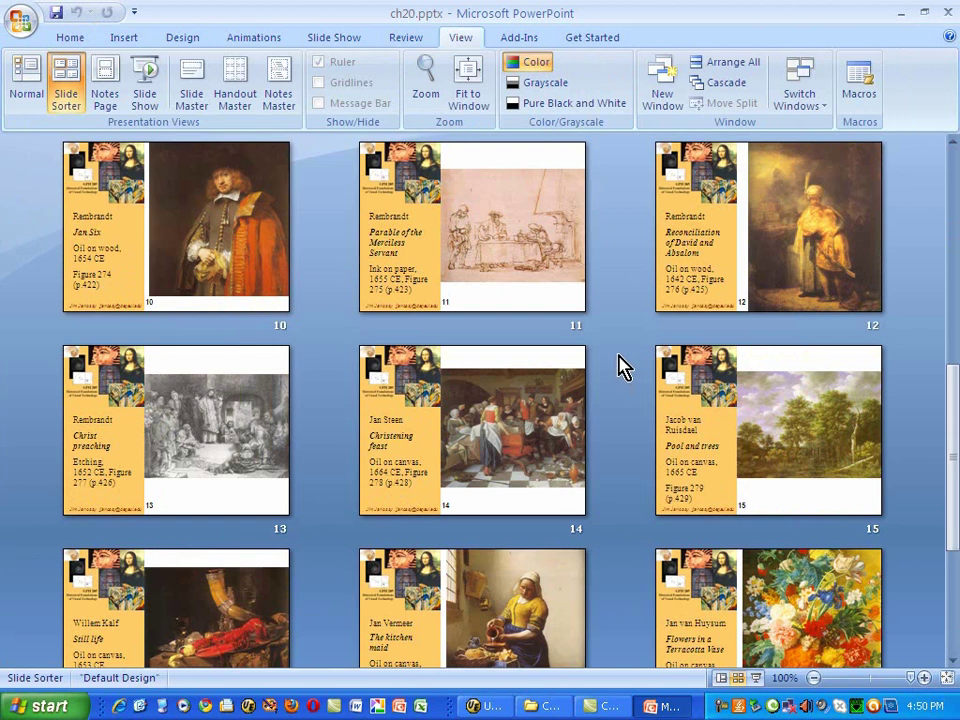
scroll(620, 366, "down", 1)
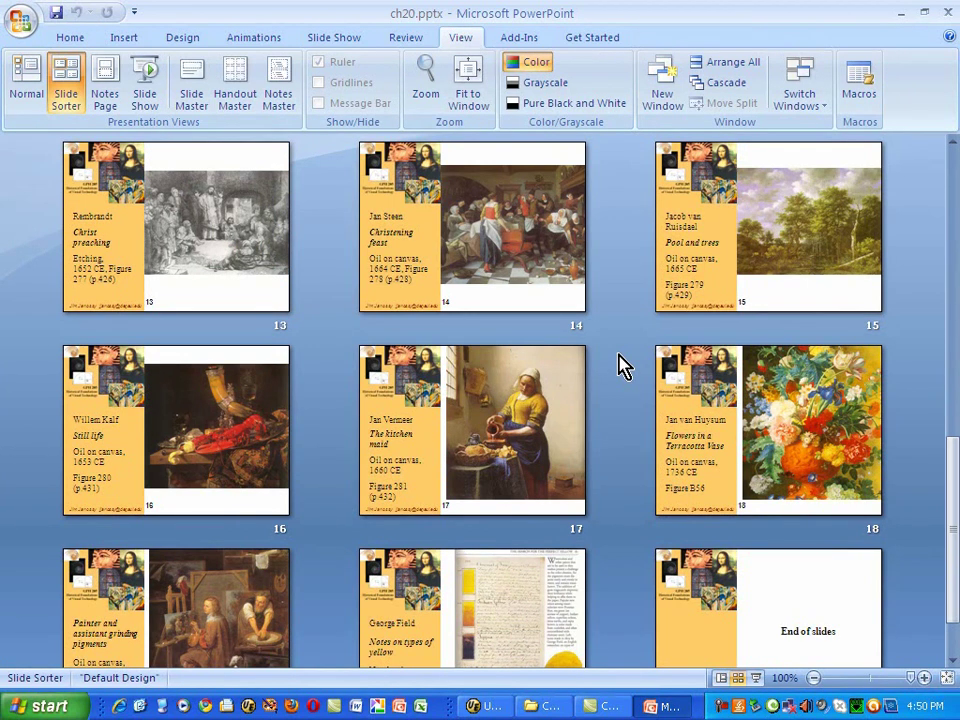
scroll(620, 366, "down", 2)
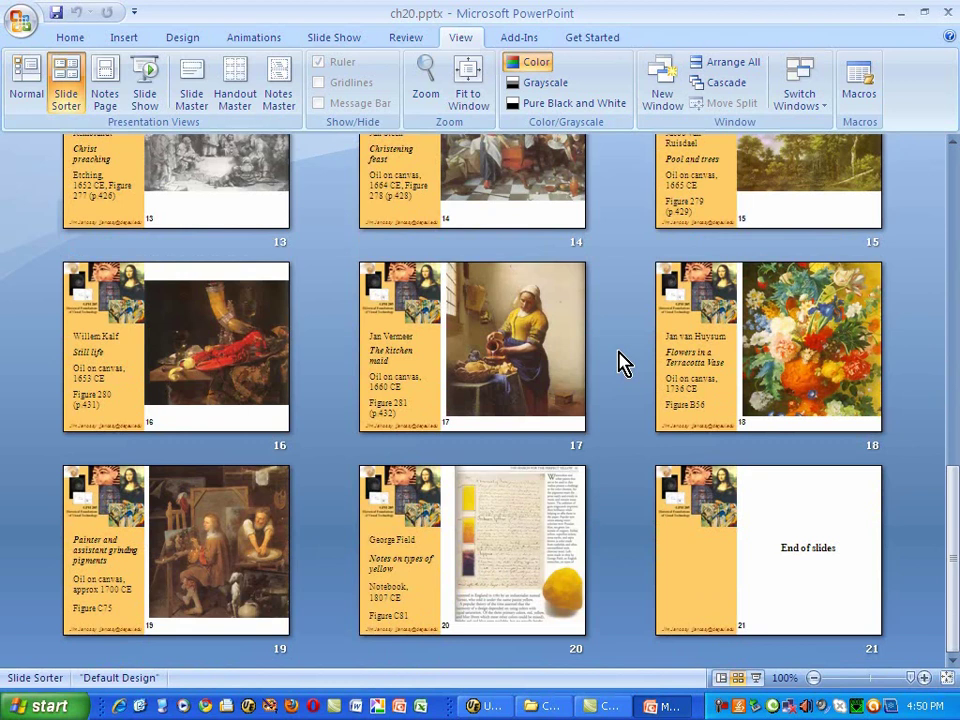
scroll(620, 362, "up", 10)
scroll(620, 356, "up", 2)
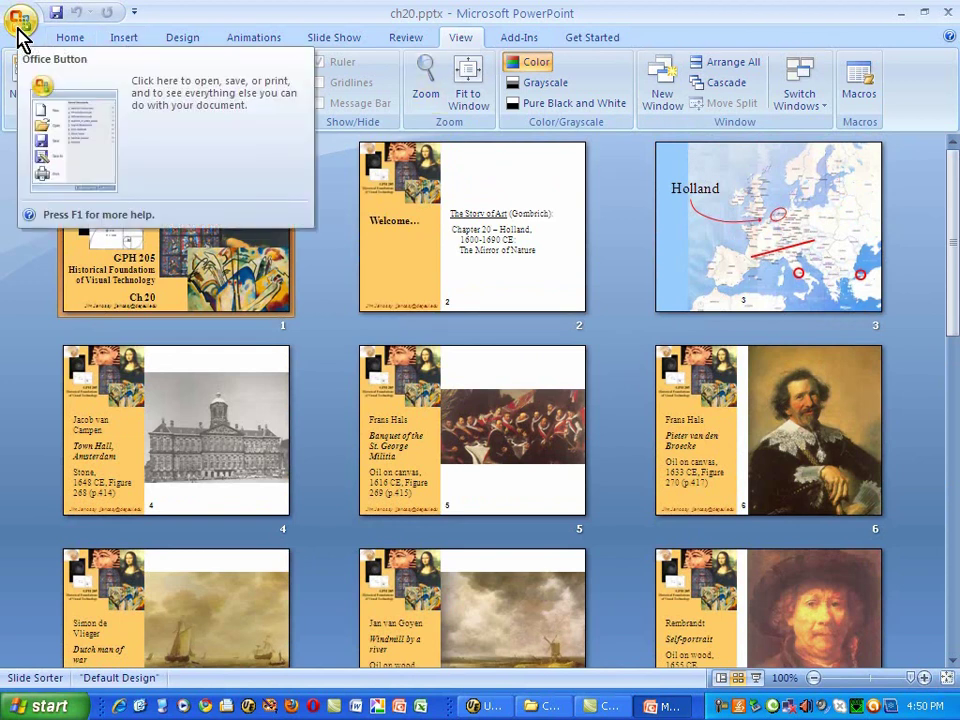
Step: Start a Save As copy of the ch20 presentation from the Office Button
left_click(18, 33)
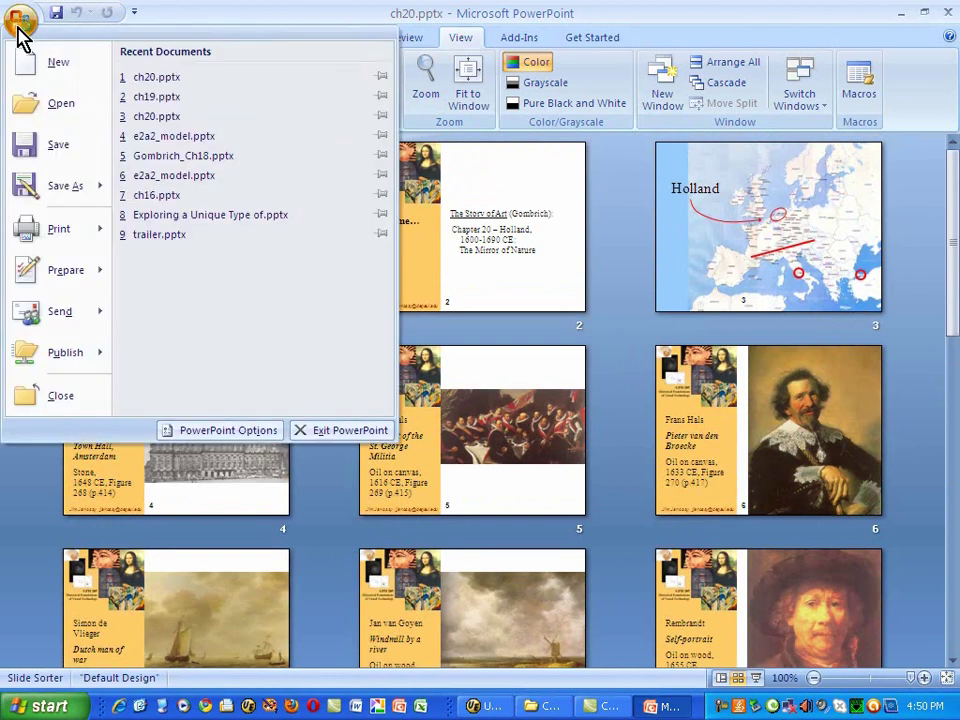
mouse_move(81, 188)
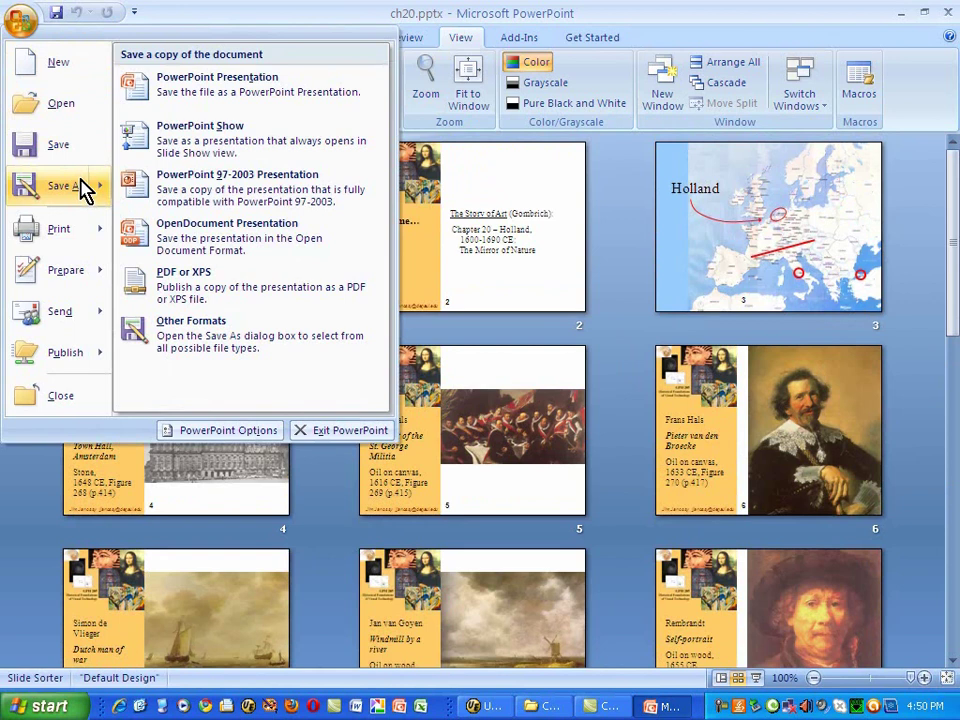
left_click(81, 182)
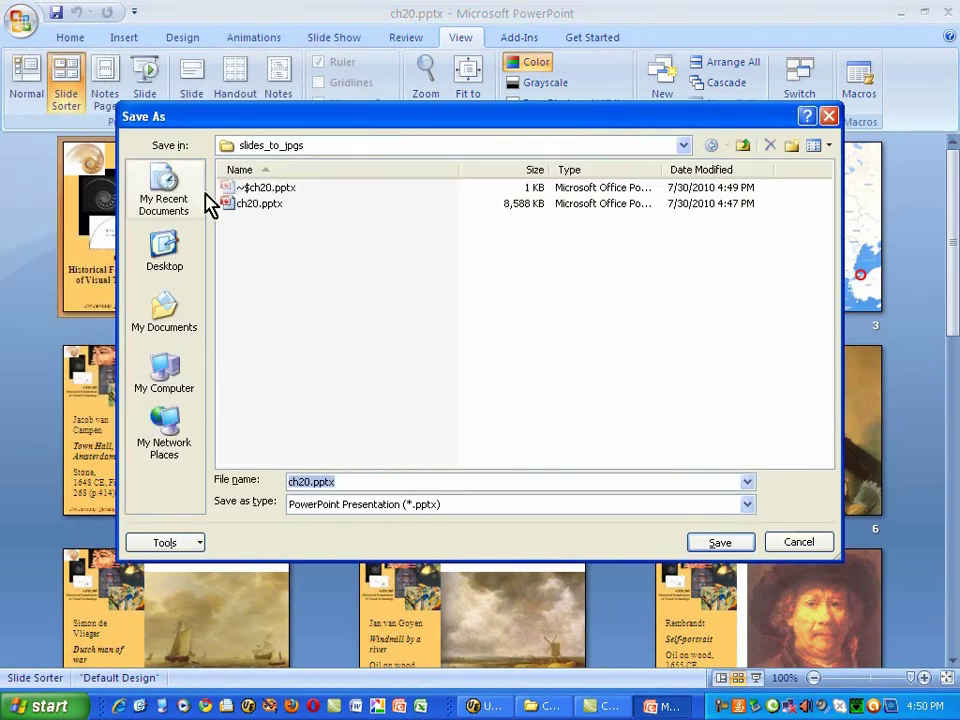
Step: Set the save type to JPEG File Interchange Format (*.jpg) for ch20.jpg in slides_to_jpgs
left_click(748, 505)
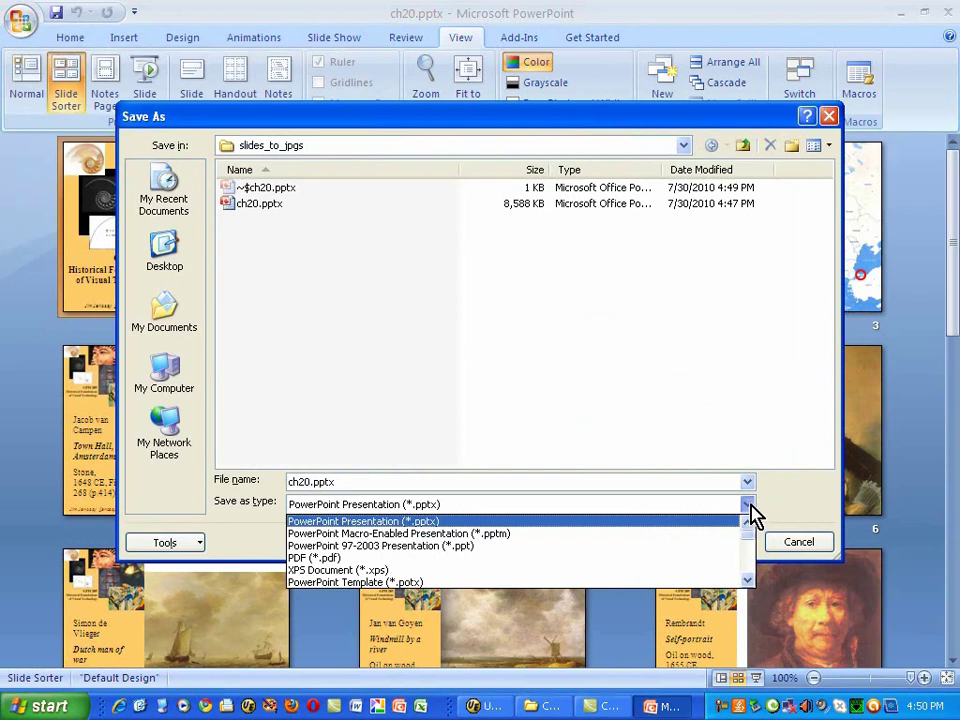
left_click(748, 580)
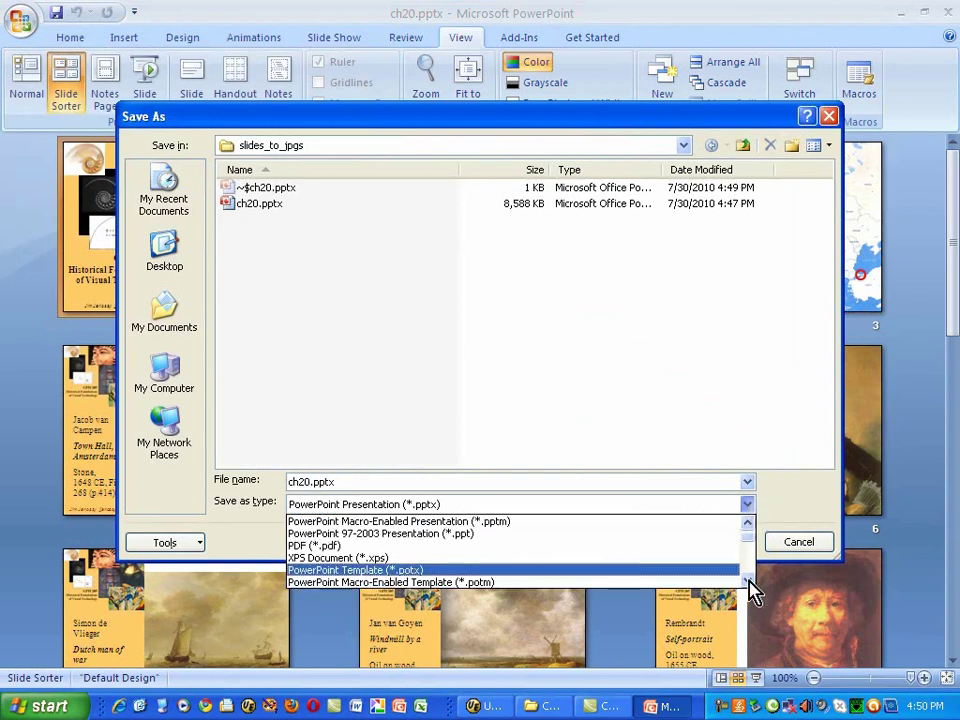
double_click(748, 580)
triple_click(748, 580)
double_click(748, 580)
double_click(748, 580)
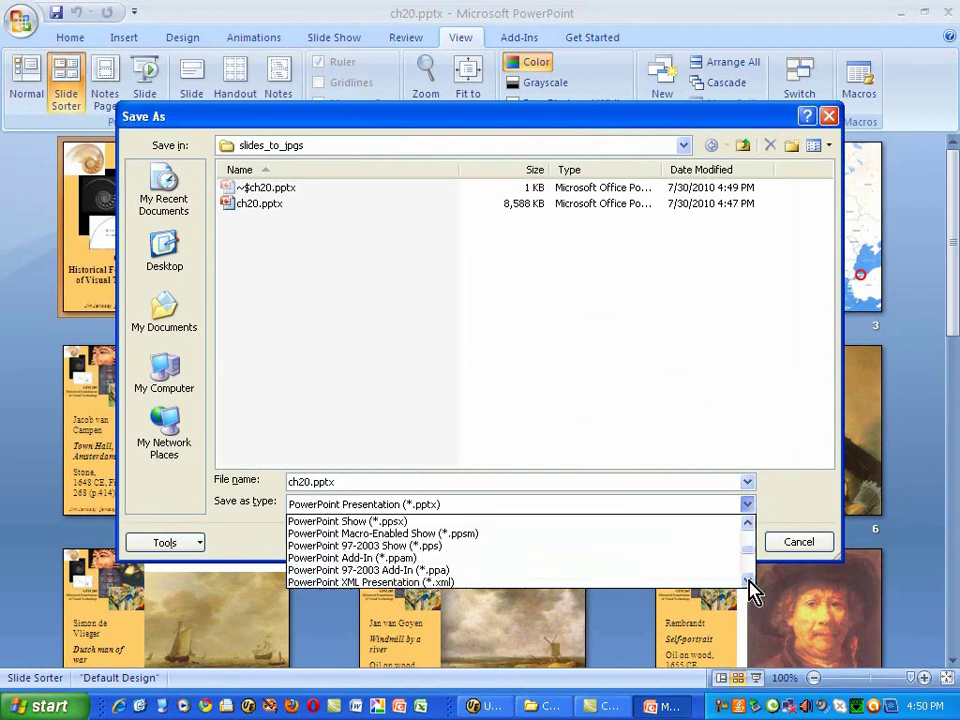
triple_click(748, 580)
double_click(748, 580)
double_click(748, 580)
left_click(748, 580)
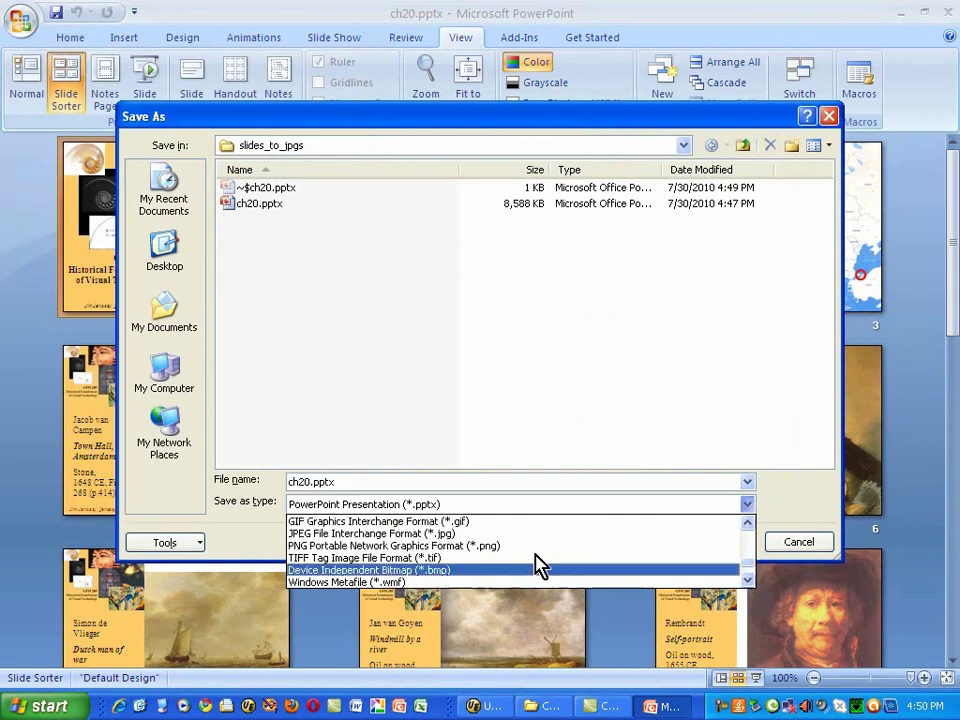
left_click(437, 535)
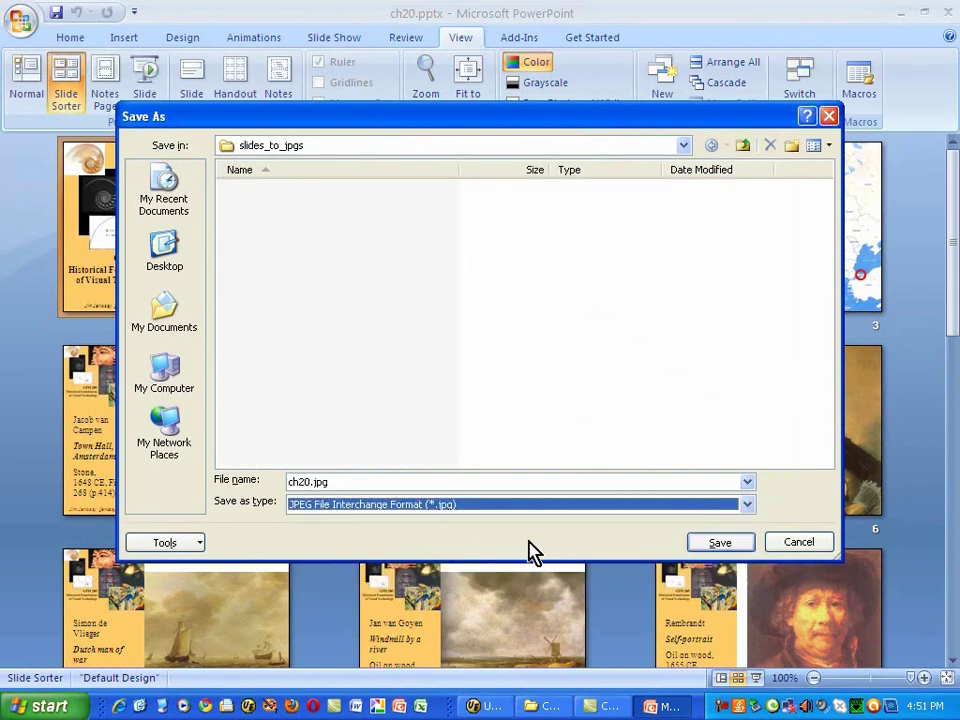
Step: Export every slide as a separate JPEG, confirm the message, and close PowerPoint
left_click(714, 545)
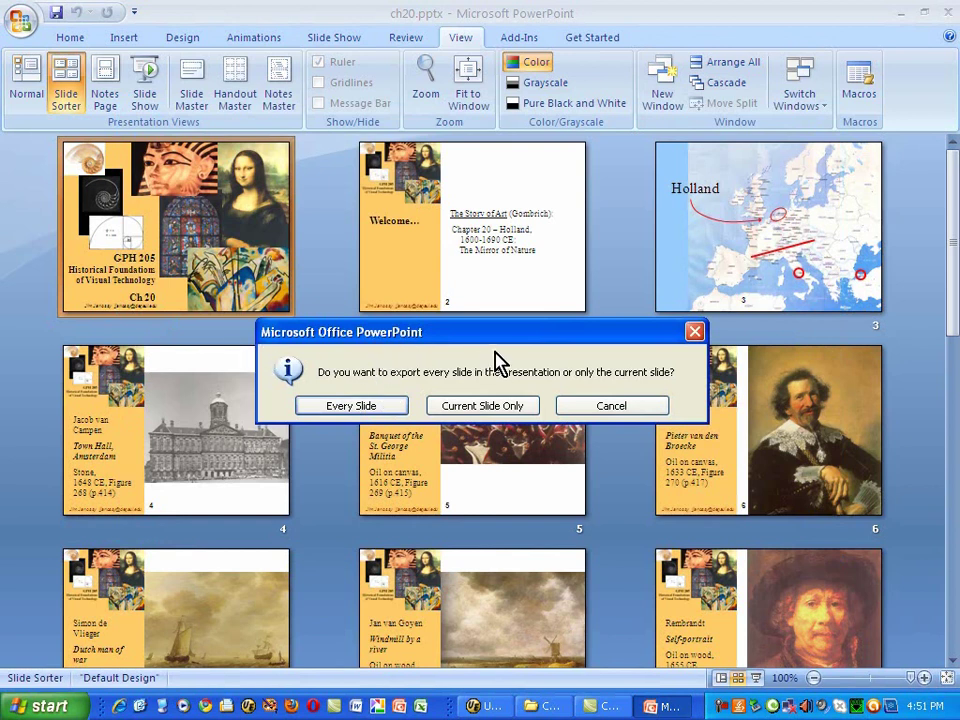
left_click(369, 402)
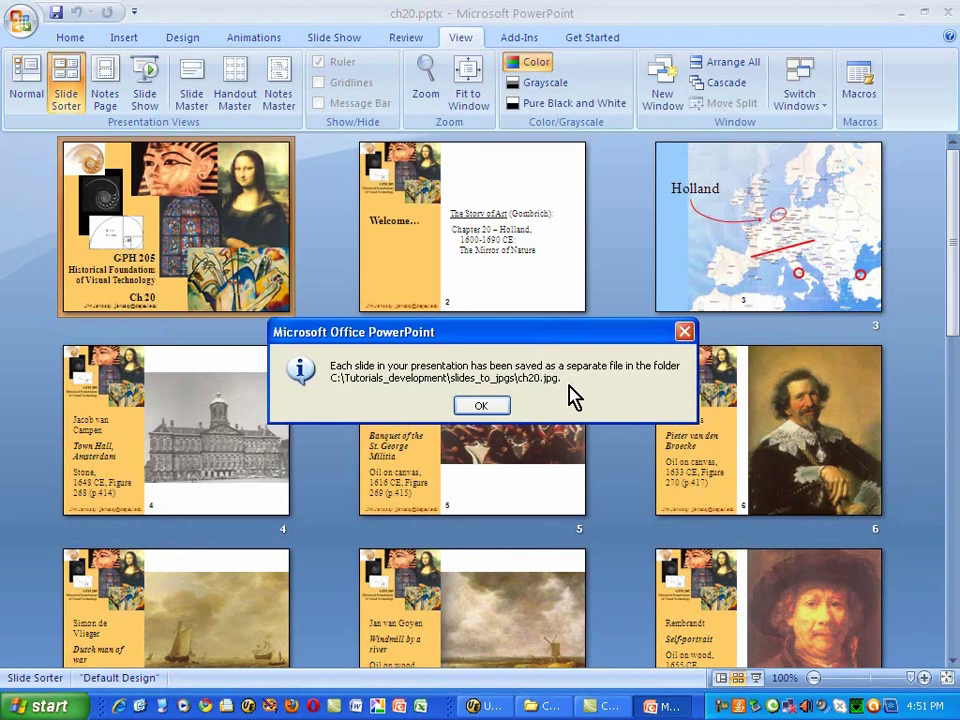
left_click(495, 405)
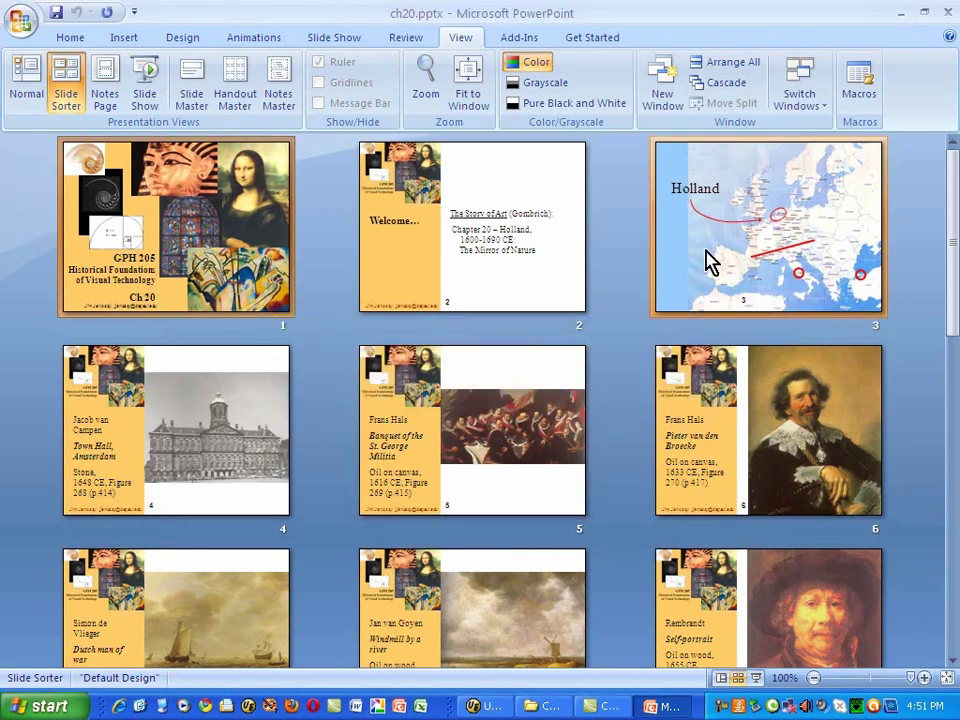
left_click(950, 13)
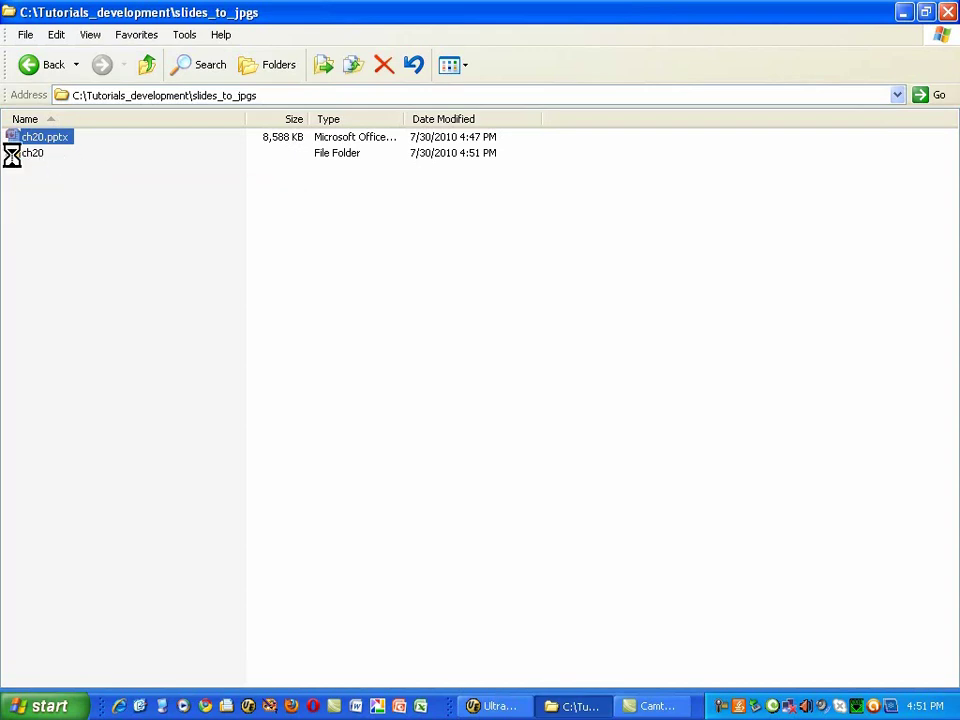
Step: Open the ch20 folder to list Slide1.JPG through Slide21.JPG with their file sizes
double_click(14, 156)
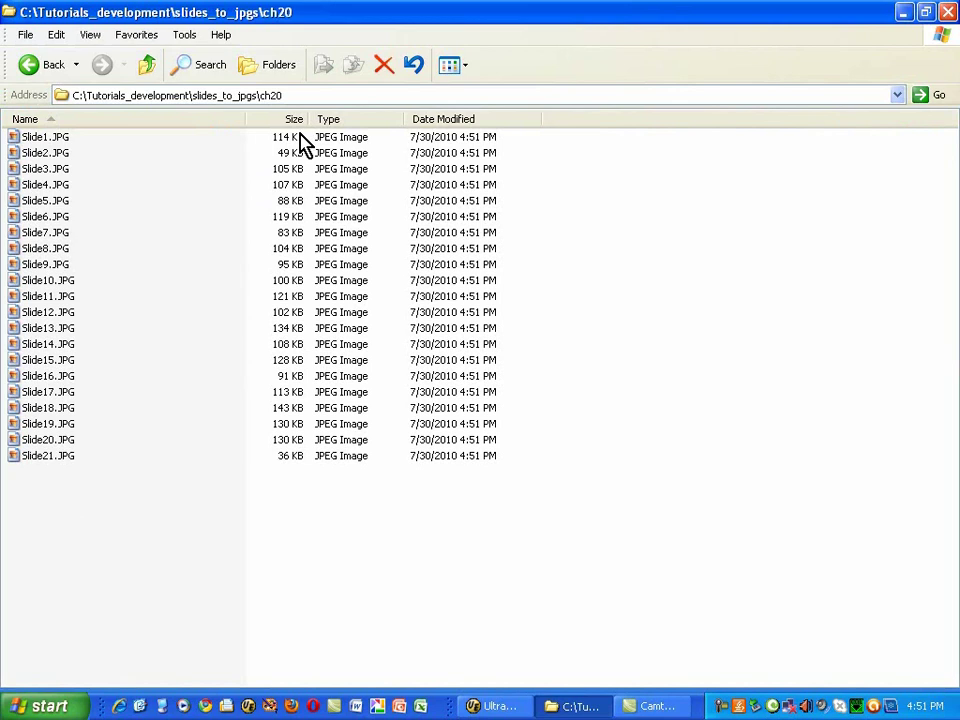
key("alt+Left")
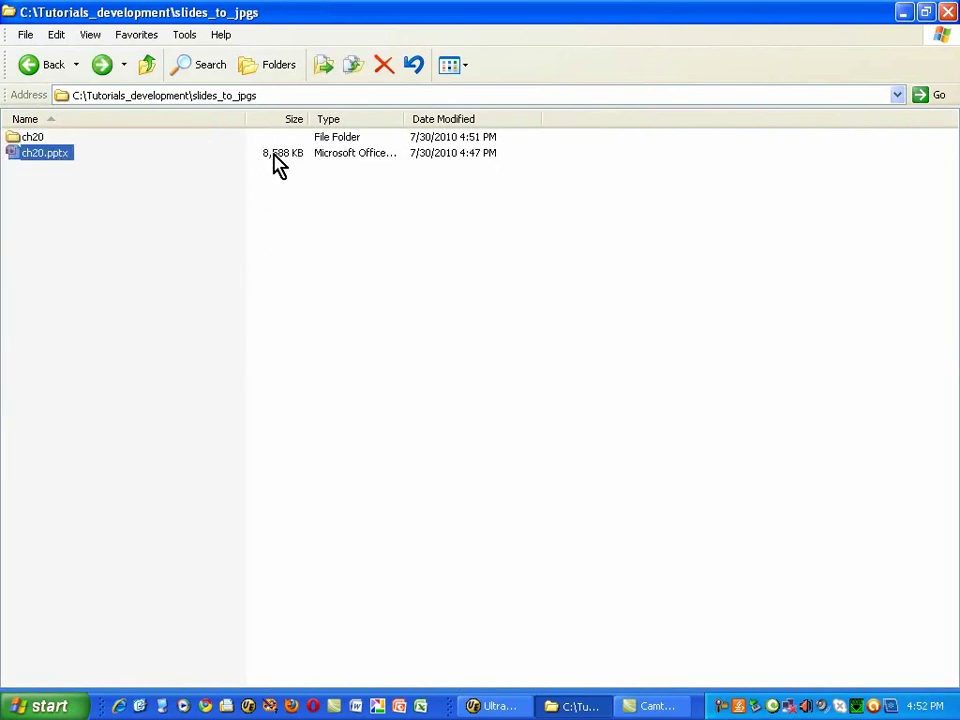
double_click(39, 137)
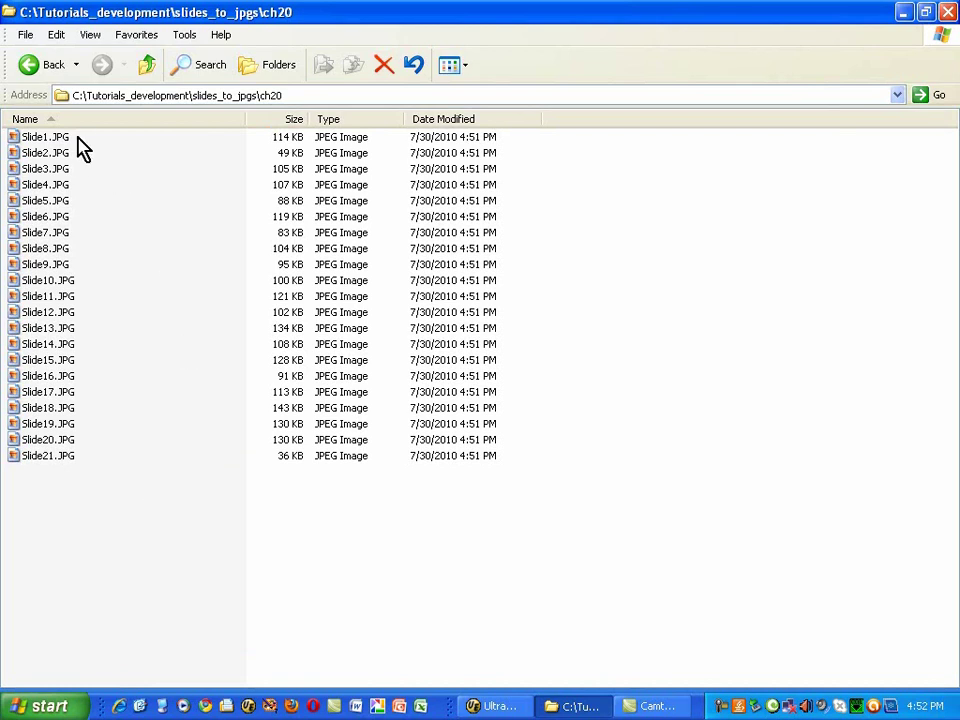
mouse_move(66, 146)
mouse_move(86, 390)
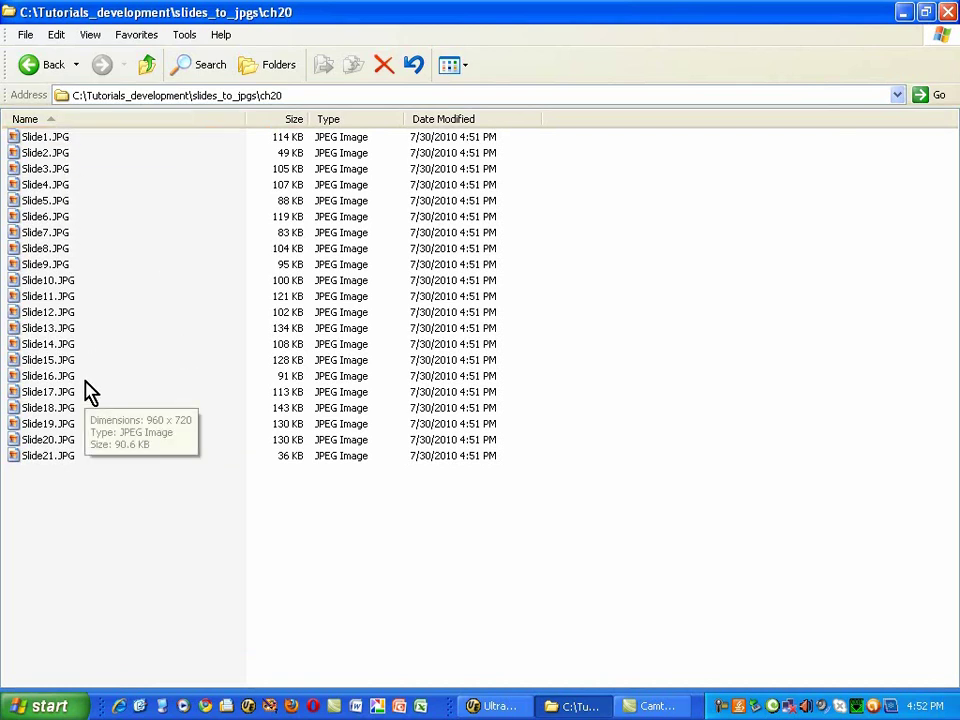
Step: Rename Slide1.JPG to Slide01.JPG
left_click(45, 135)
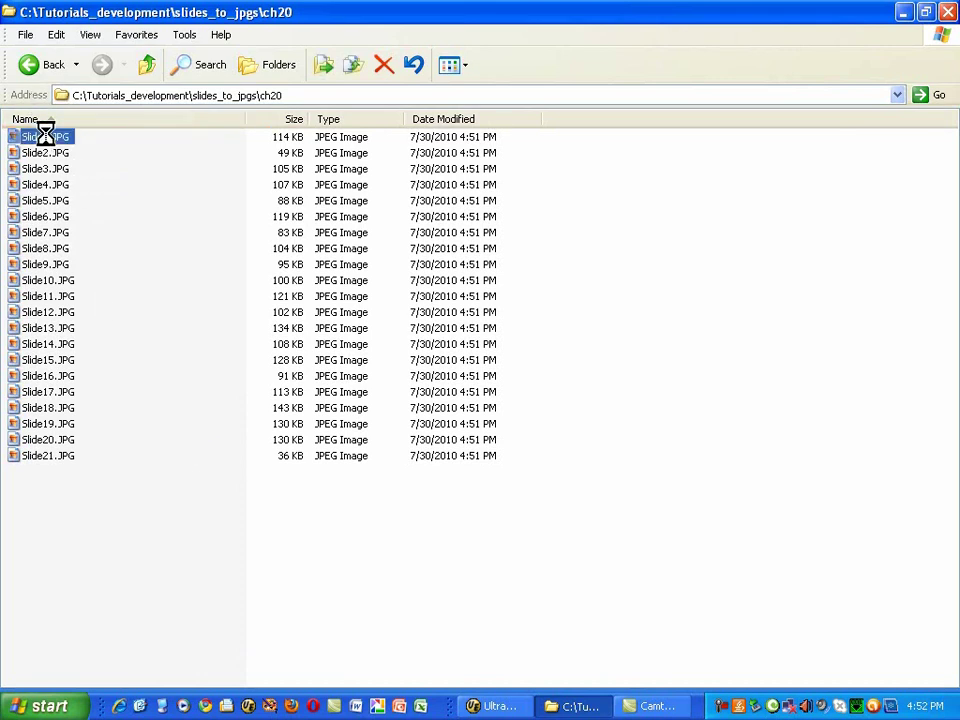
right_click(45, 135)
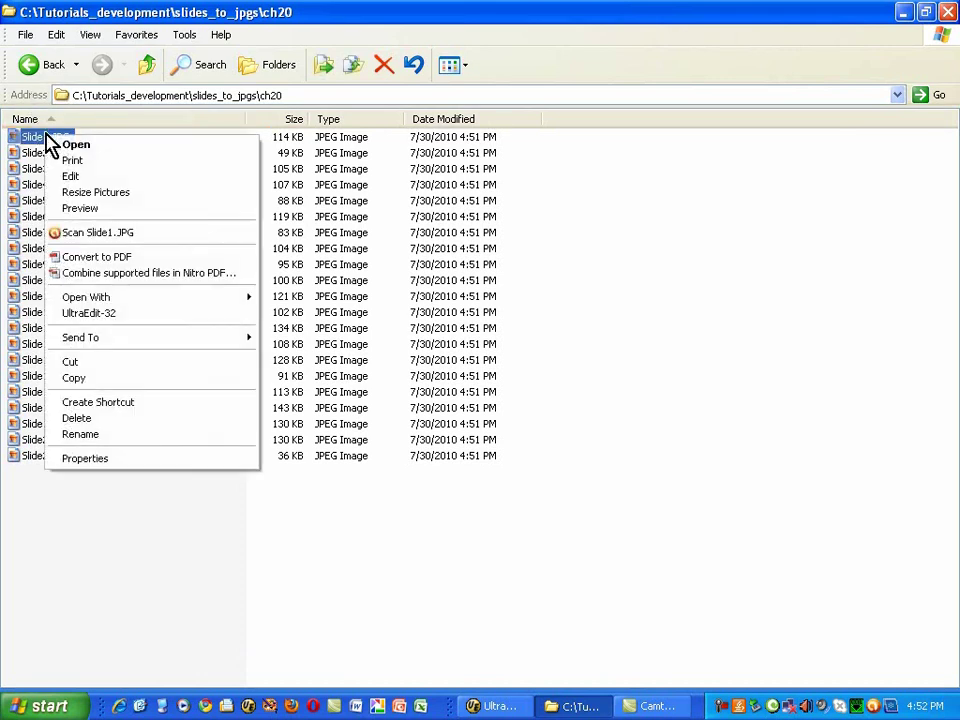
left_click(95, 438)
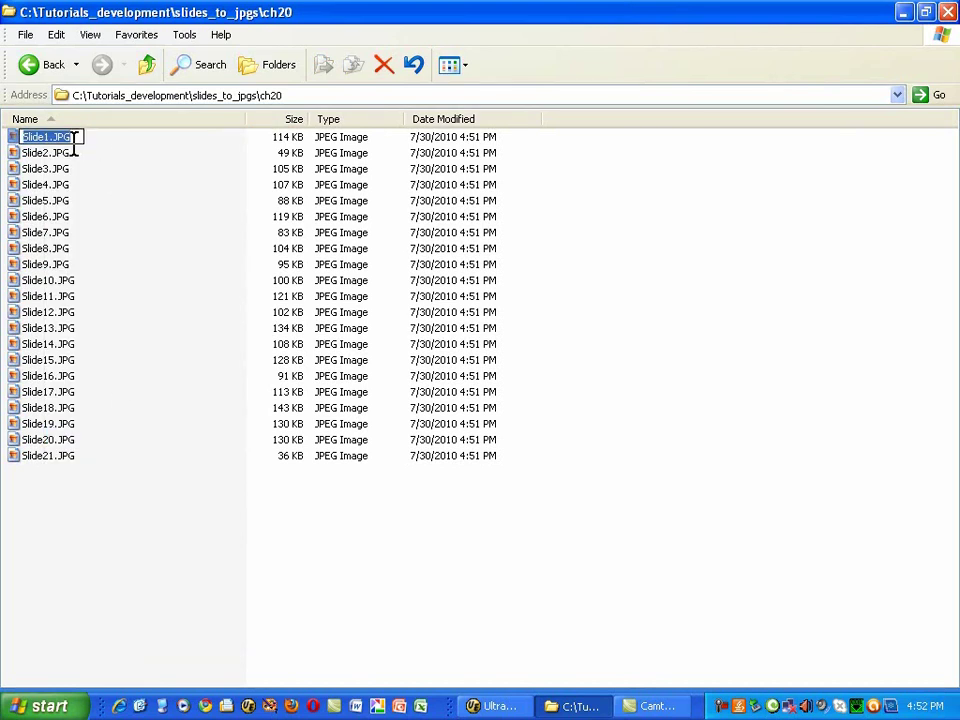
left_click(68, 152)
left_click(44, 137)
left_click(43, 138)
type("0")
Step: Rename Slide2.JPG and Slide3.JPG to Slide02.JPG and Slide03.JPG
right_click(44, 152)
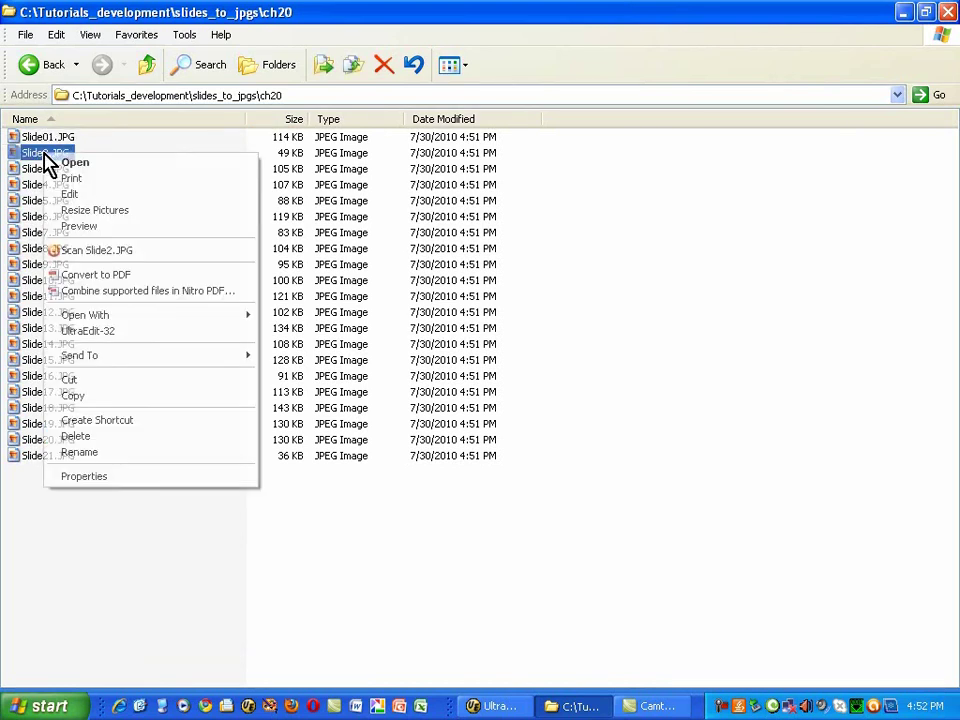
left_click(90, 452)
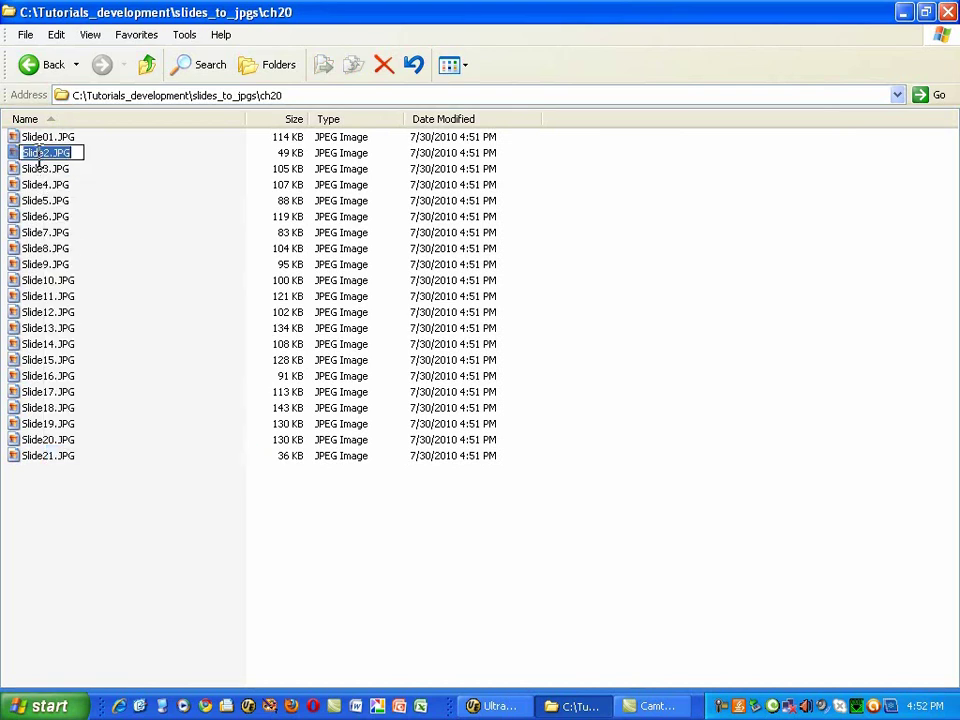
left_click(40, 153)
type("0")
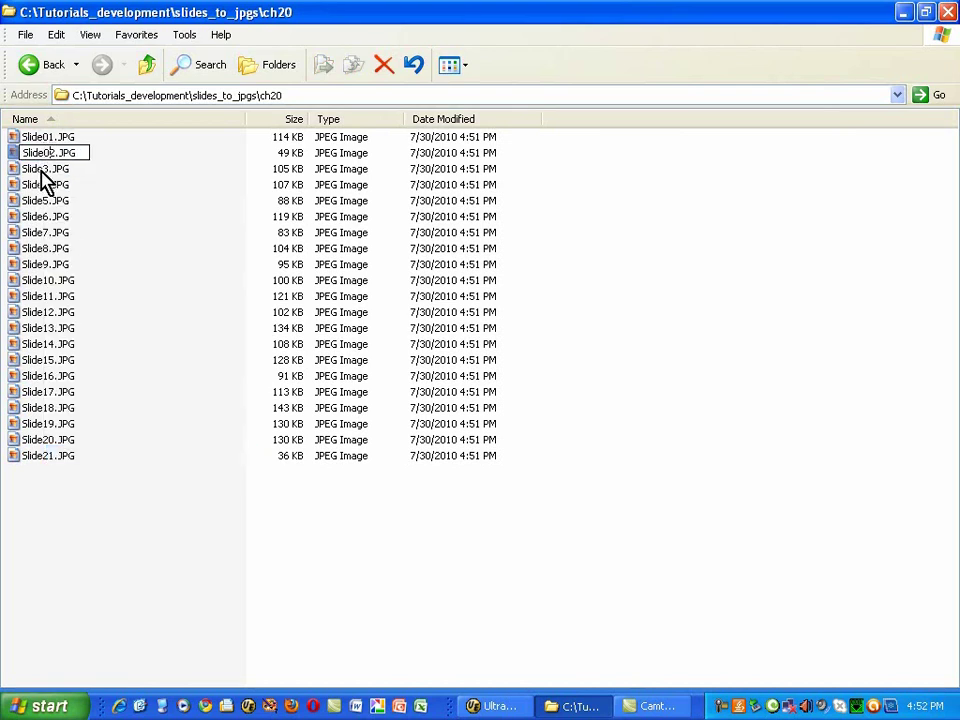
left_click(42, 170)
right_click(42, 171)
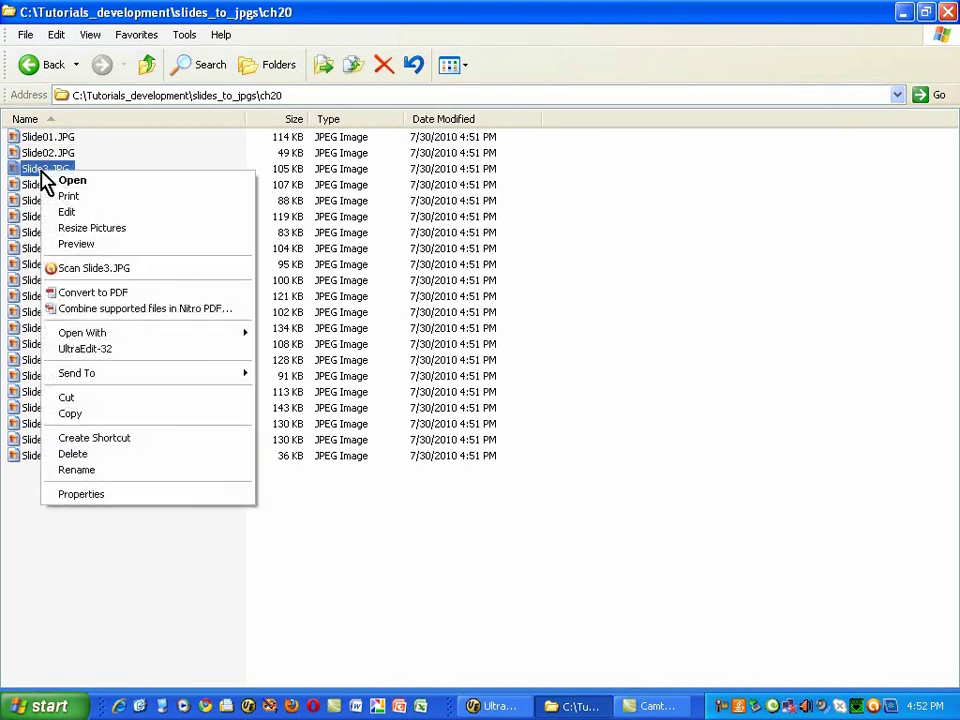
left_click(139, 470)
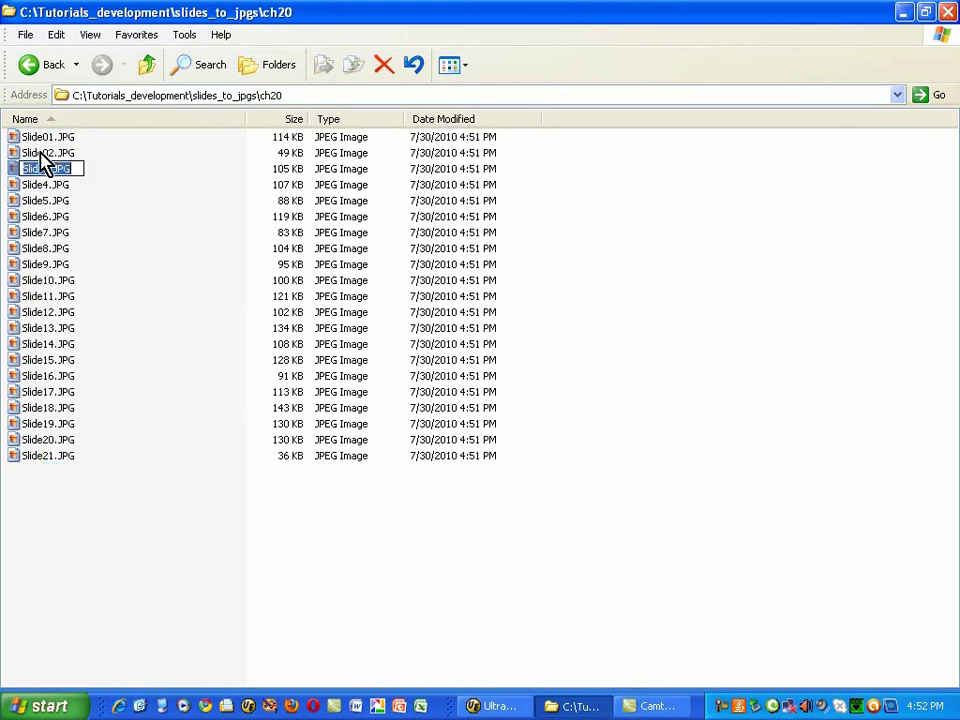
left_click(45, 168)
type("0")
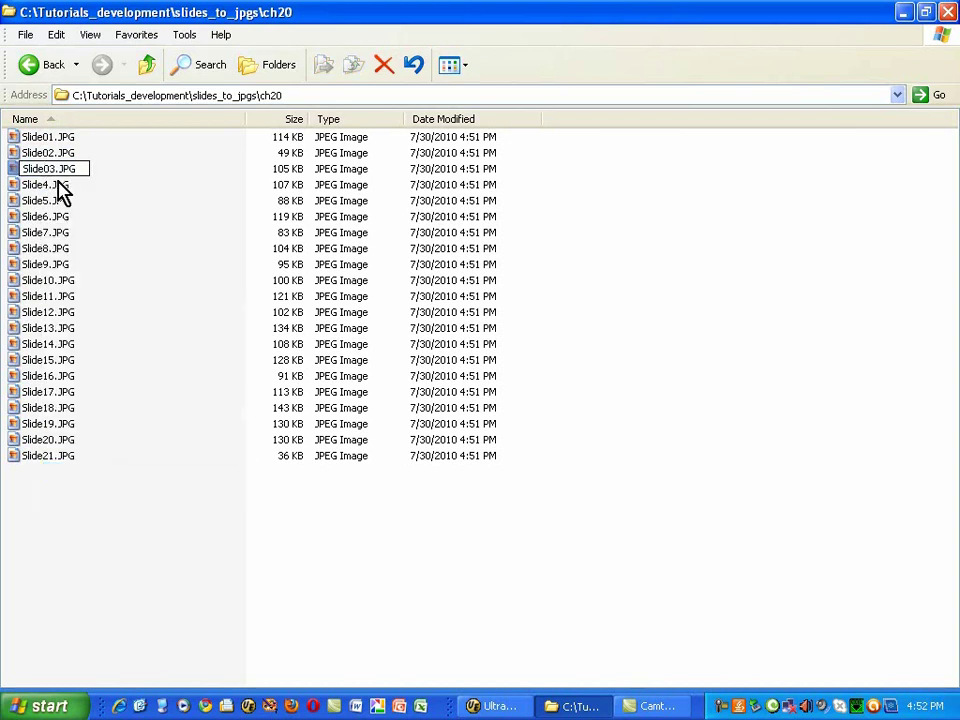
Step: Rename Slide4.JPG and Slide5.JPG to Slide04.JPG and Slide05.JPG
right_click(60, 188)
left_click(118, 480)
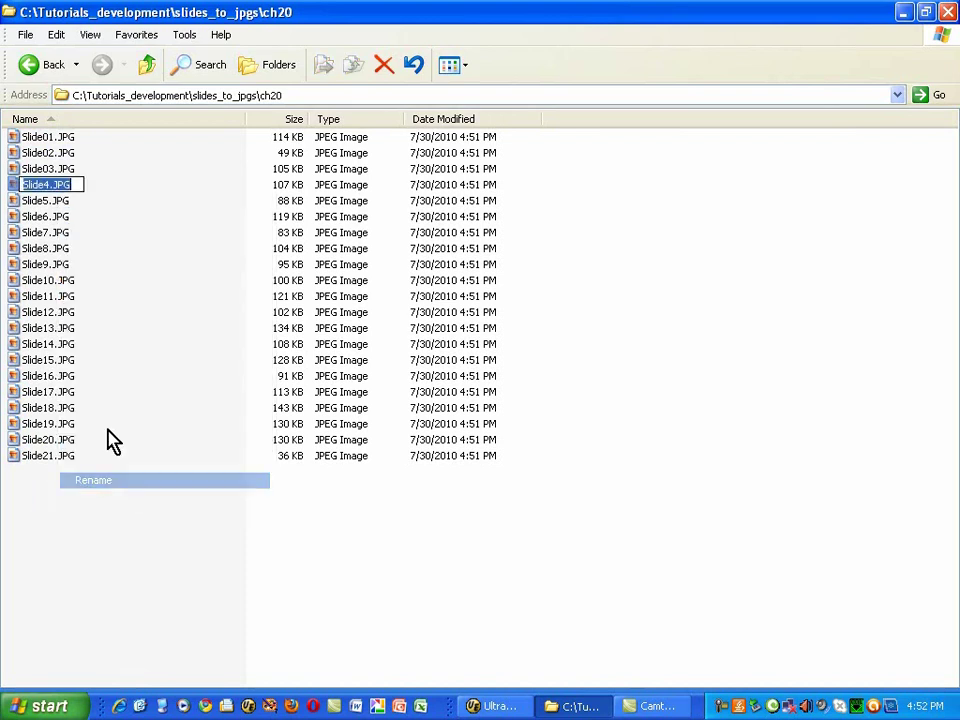
left_click(43, 185)
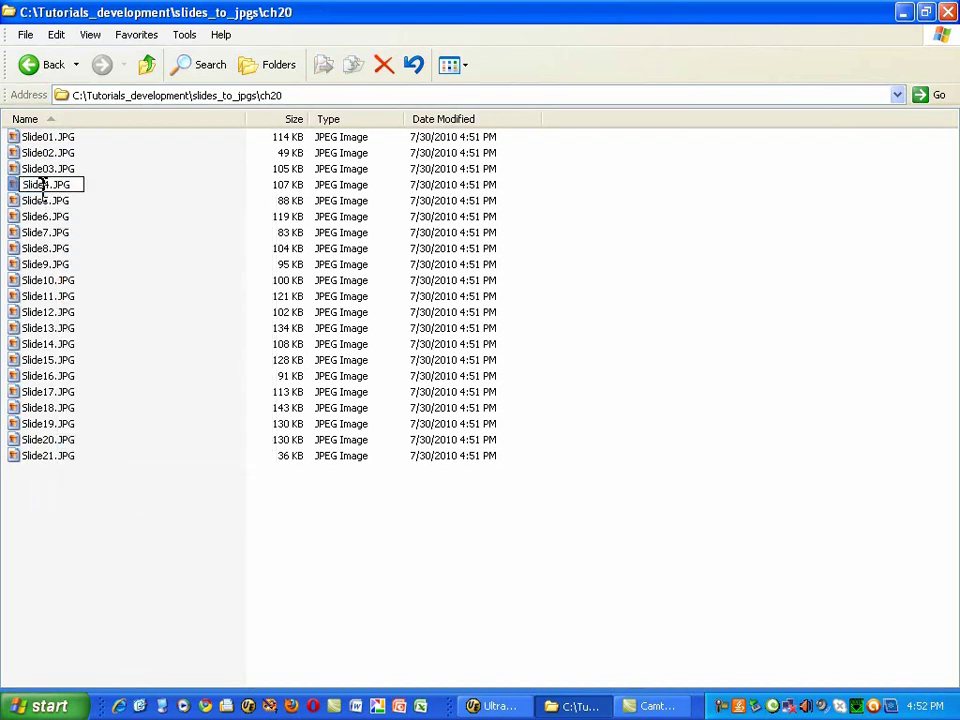
type("0")
left_click(52, 203)
right_click(52, 203)
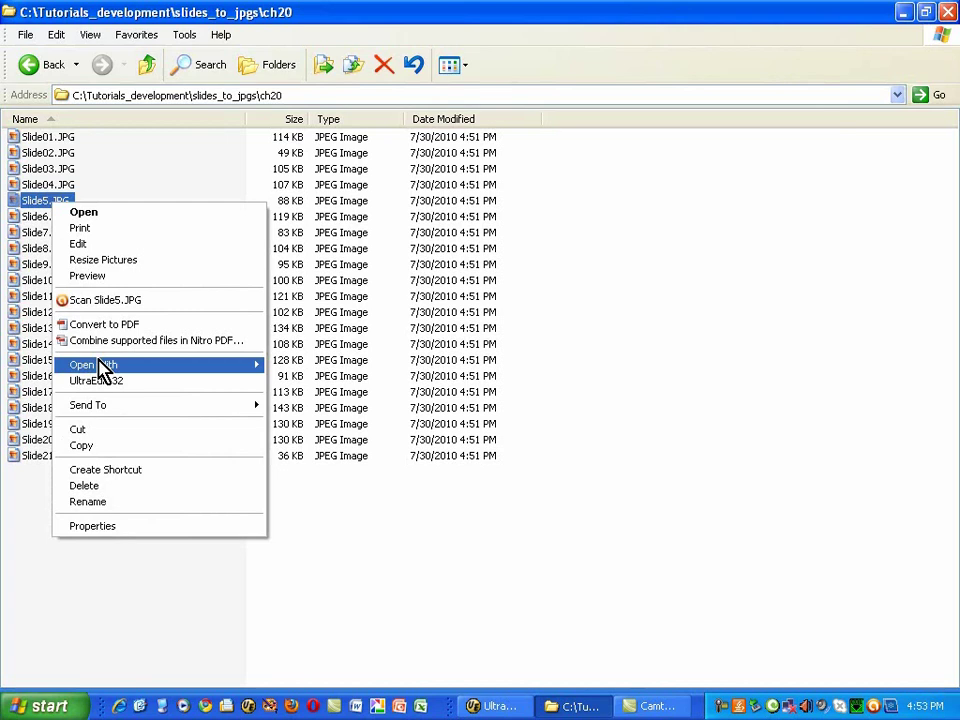
left_click(113, 502)
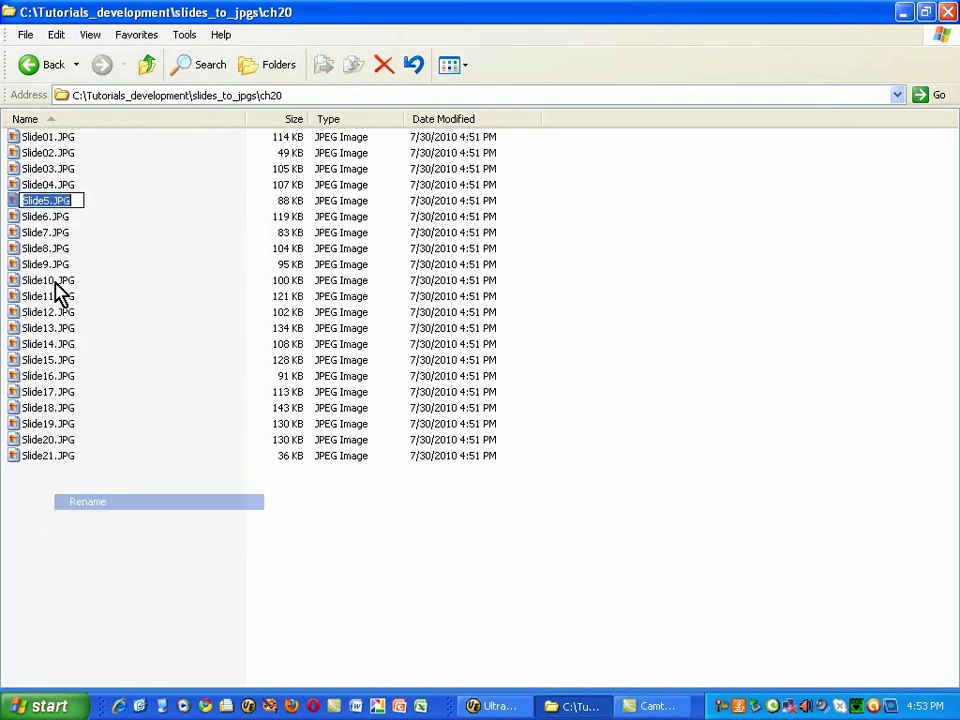
left_click(43, 200)
type("0")
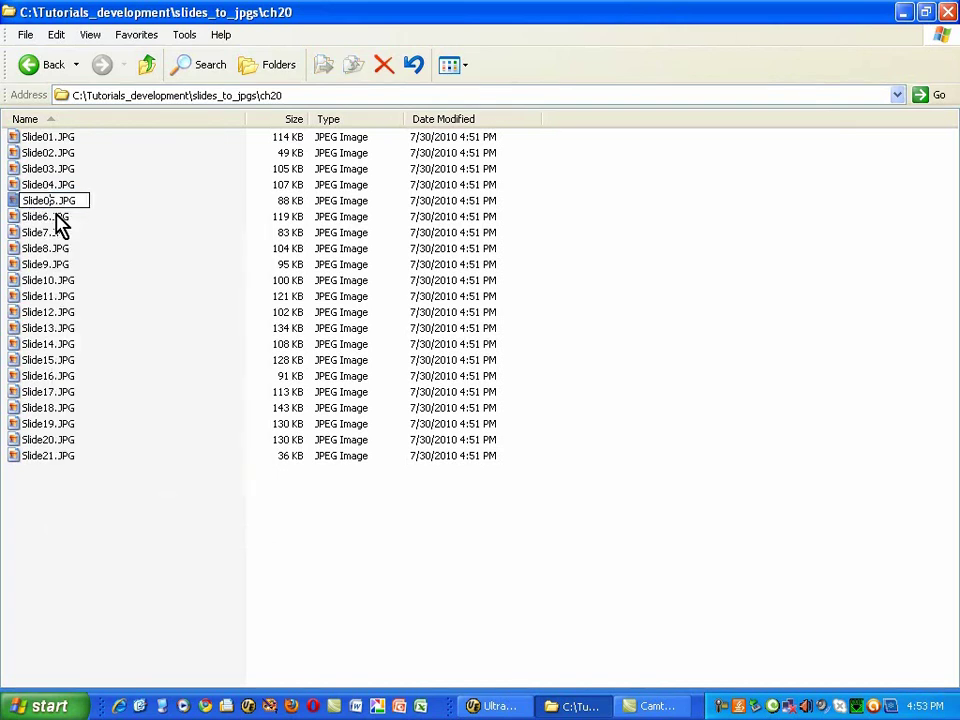
Step: Rename Slide6.JPG and Slide7.JPG to Slide06.JPG and Slide07.JPG
right_click(57, 215)
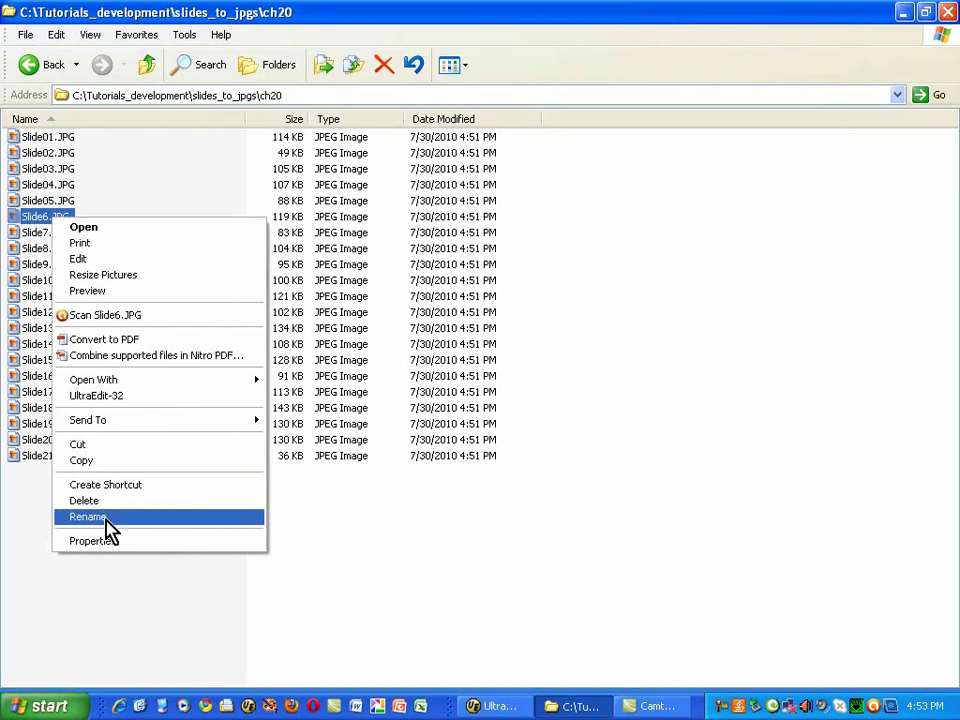
left_click(104, 516)
left_click(44, 216)
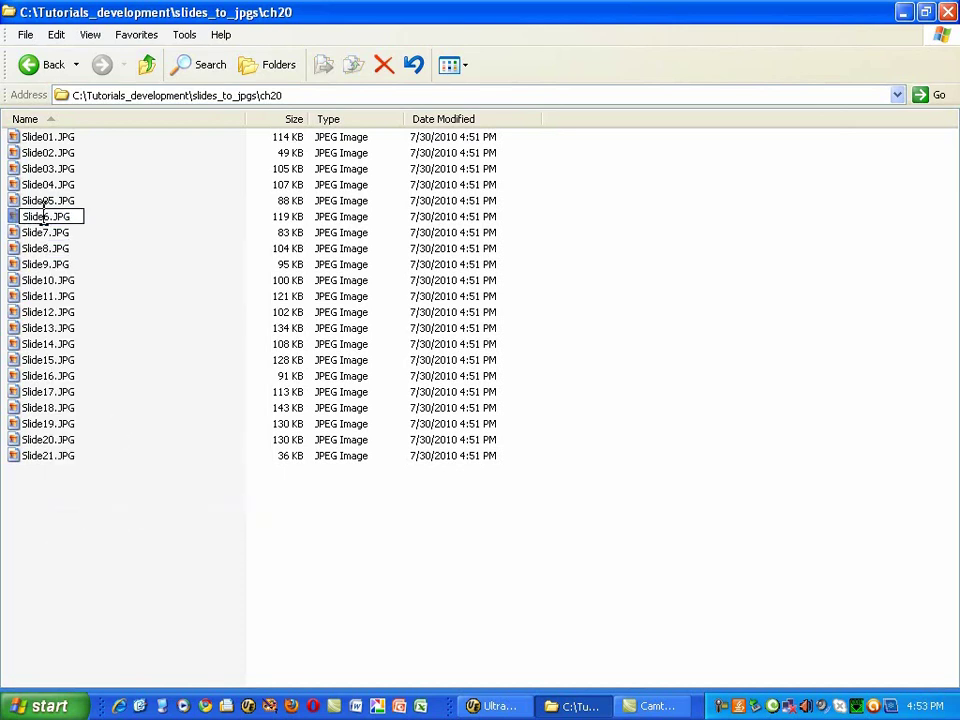
type("0")
right_click(44, 232)
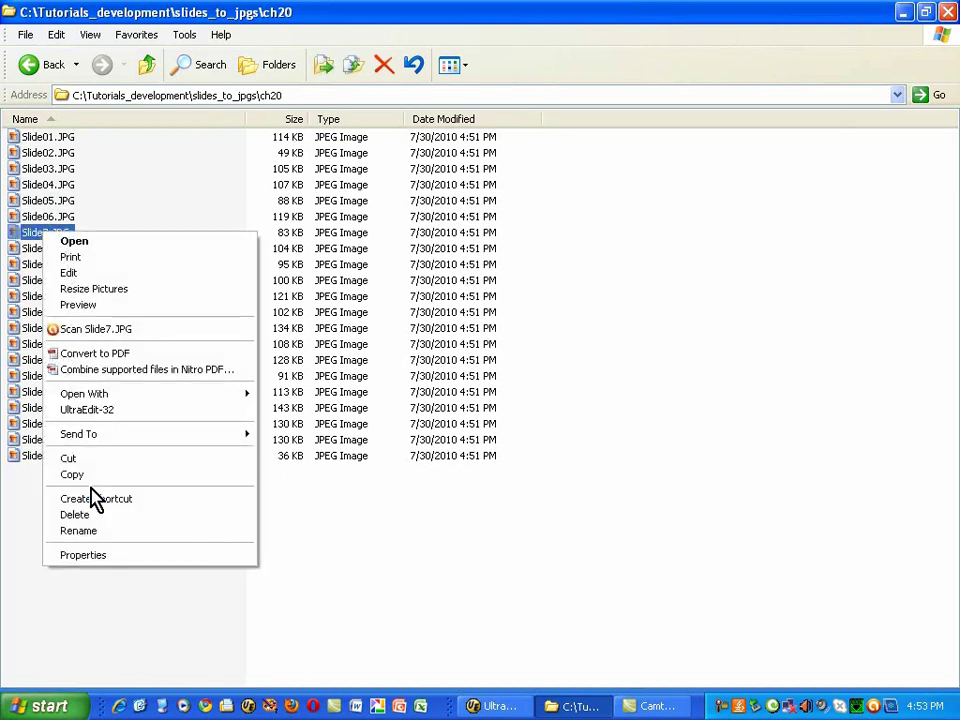
left_click(80, 530)
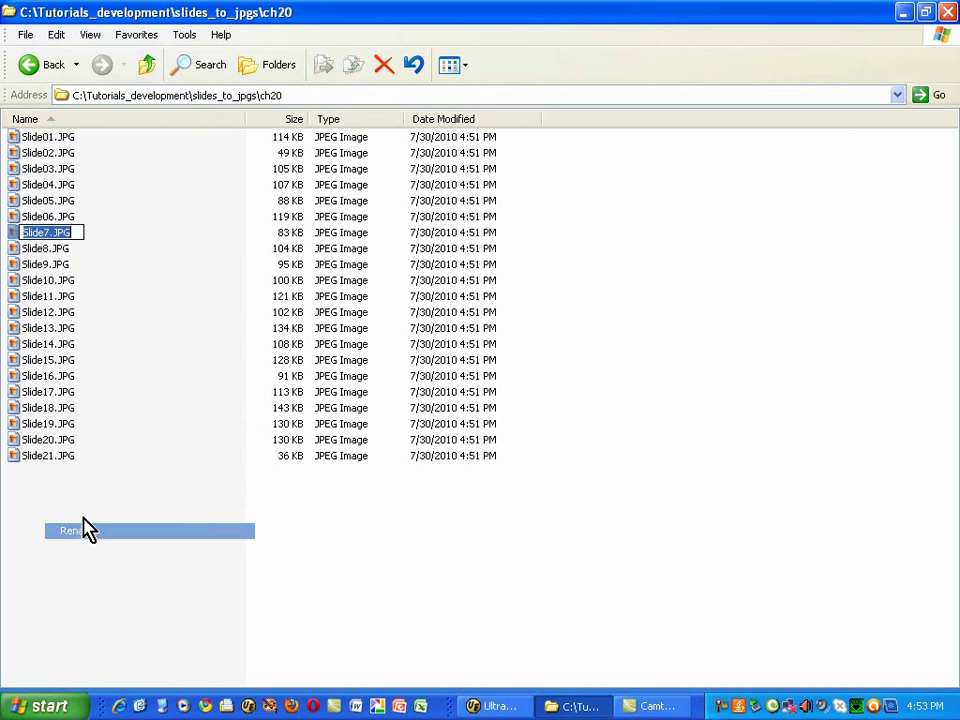
left_click(45, 232)
type("0")
left_click(47, 250)
Step: Rename Slide8.JPG to Slide08.JPG and begin editing Slide9.JPG's name before the 9
right_click(47, 251)
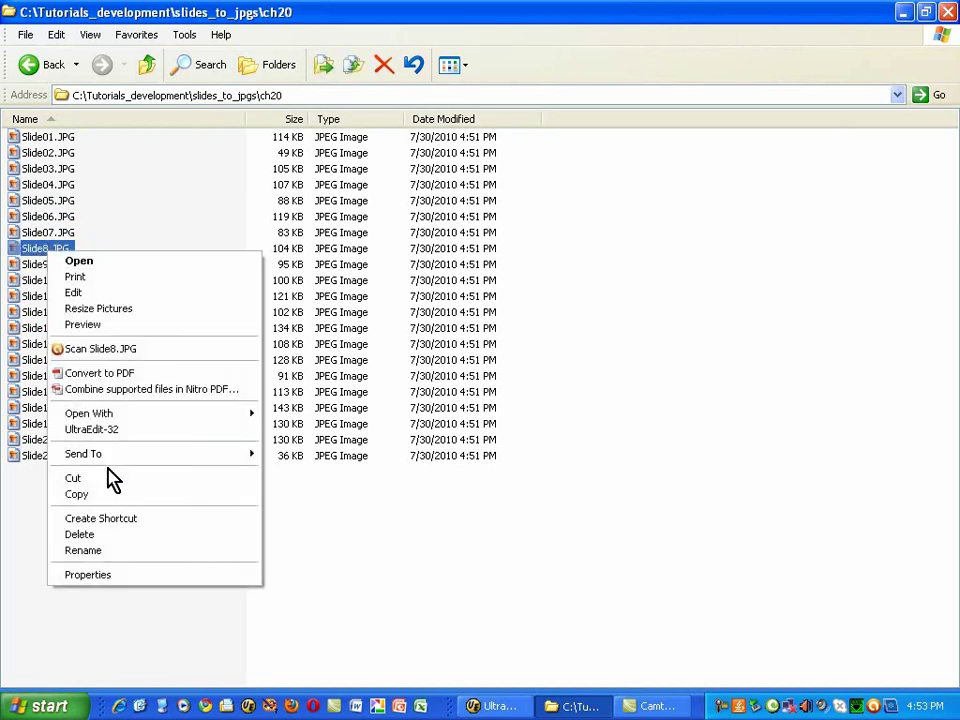
left_click(105, 551)
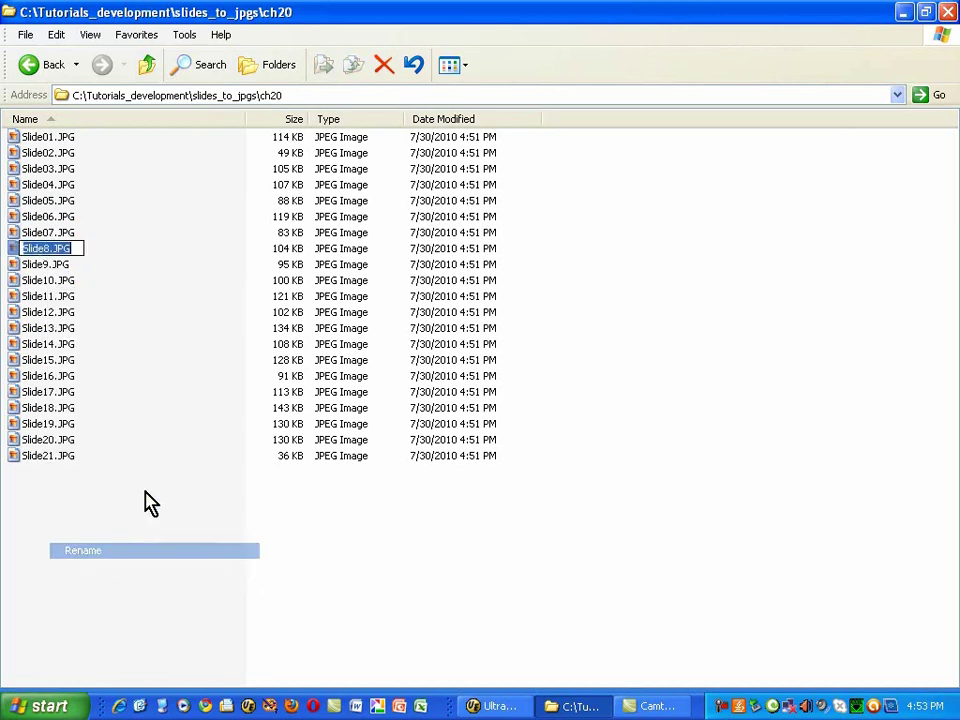
left_click(41, 248)
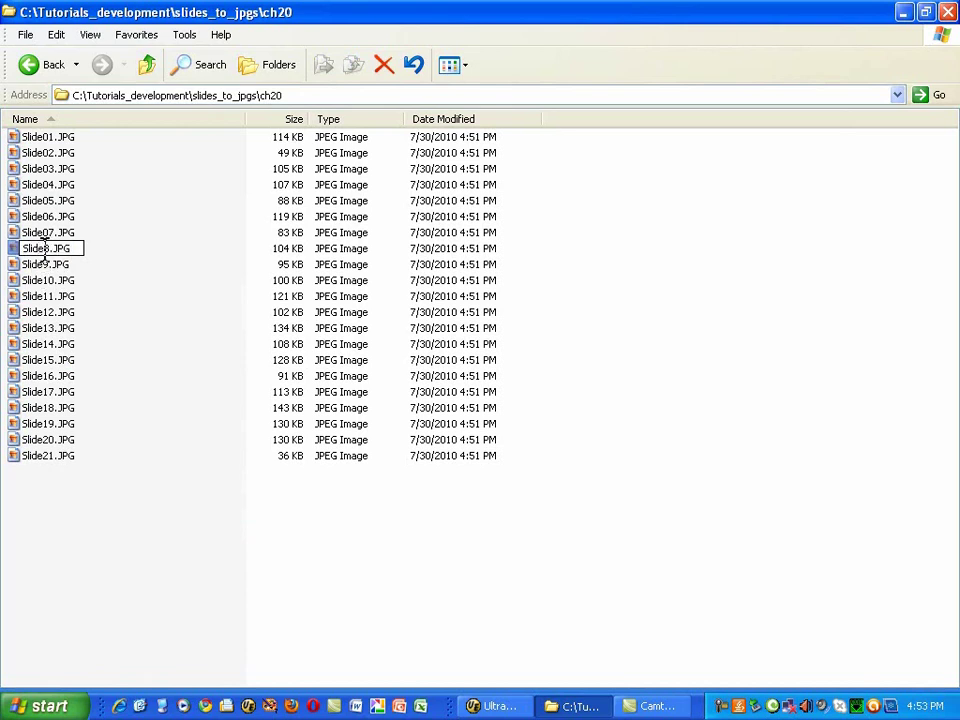
type("0")
right_click(47, 265)
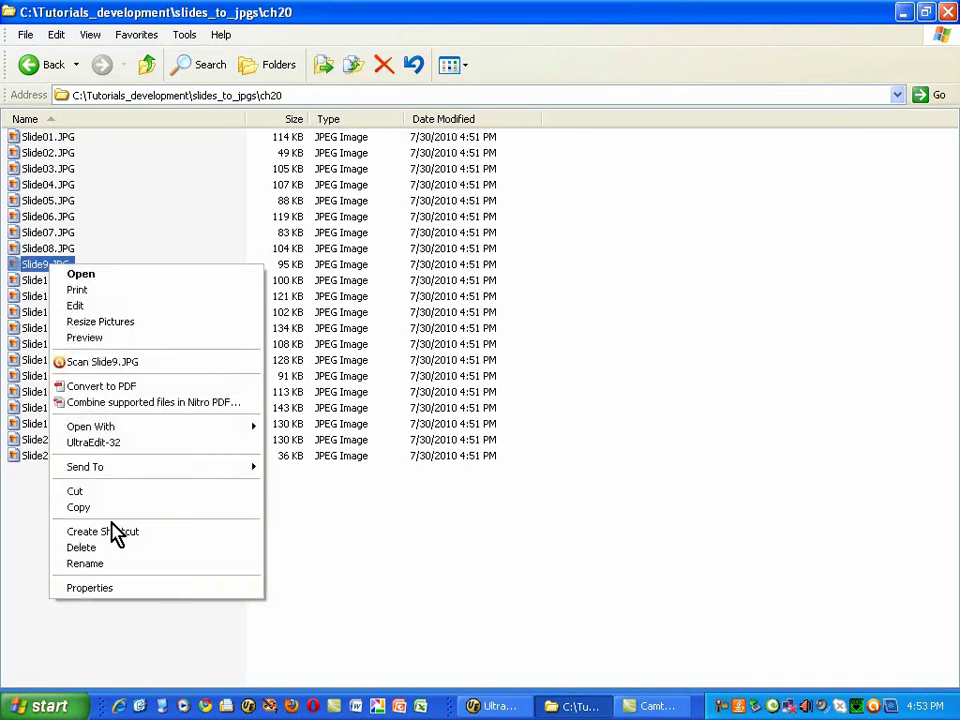
left_click(105, 563)
left_click(43, 266)
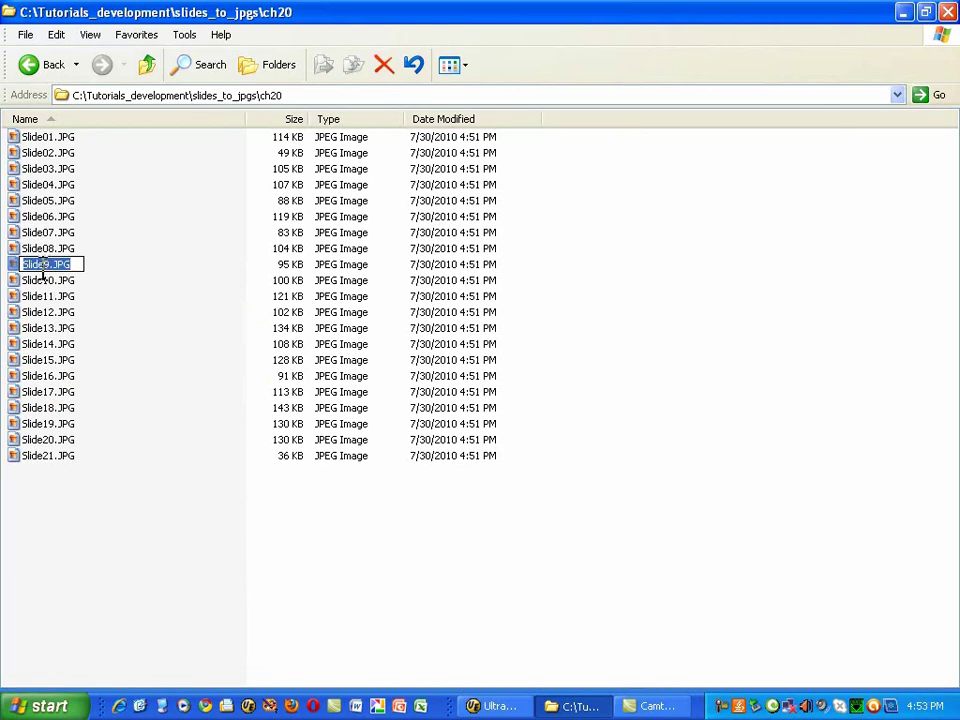
Step: Finish renaming Slide9.JPG to Slide09.JPG and show the folder as Thumbnails
type("0")
left_click(108, 479)
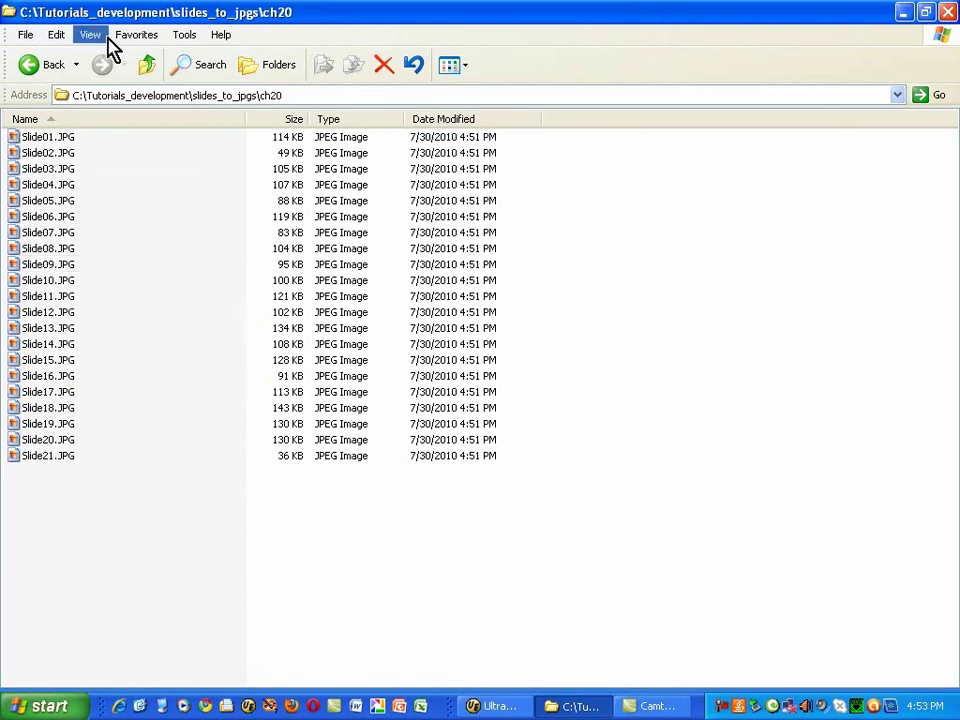
left_click(97, 40)
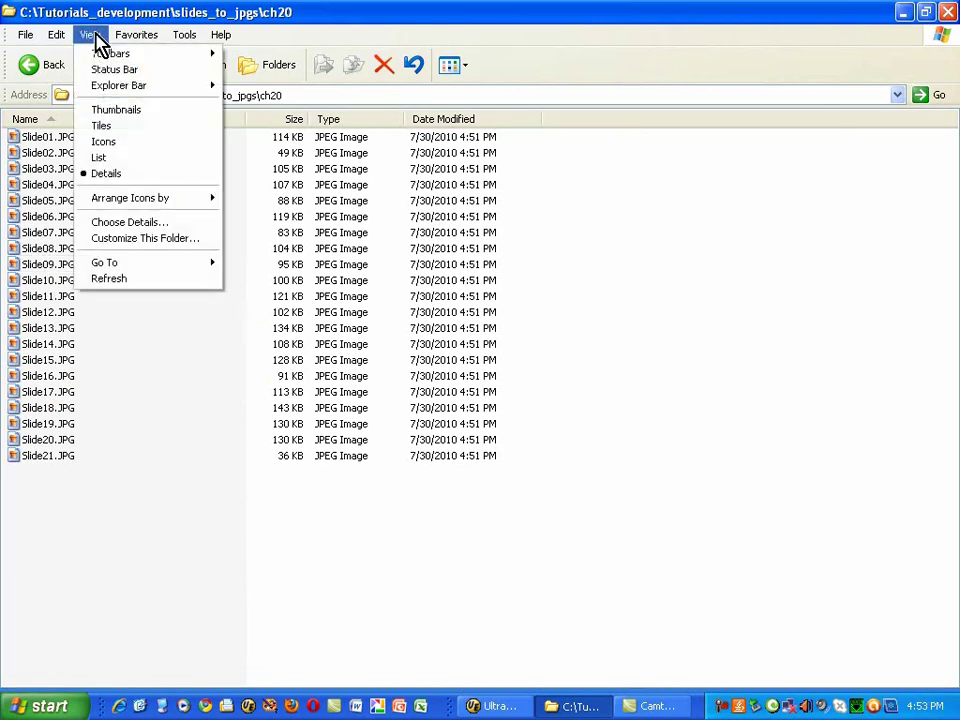
left_click(126, 109)
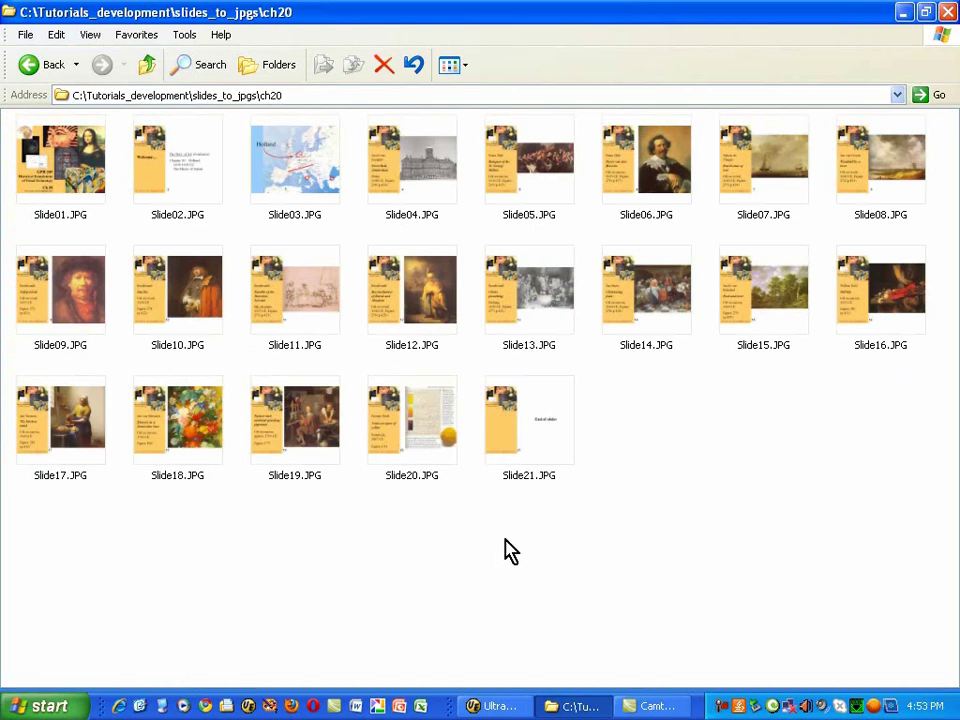
Step: Preview Slide01.JPG in Windows Picture and Fax Viewer
left_click(70, 190)
right_click(72, 192)
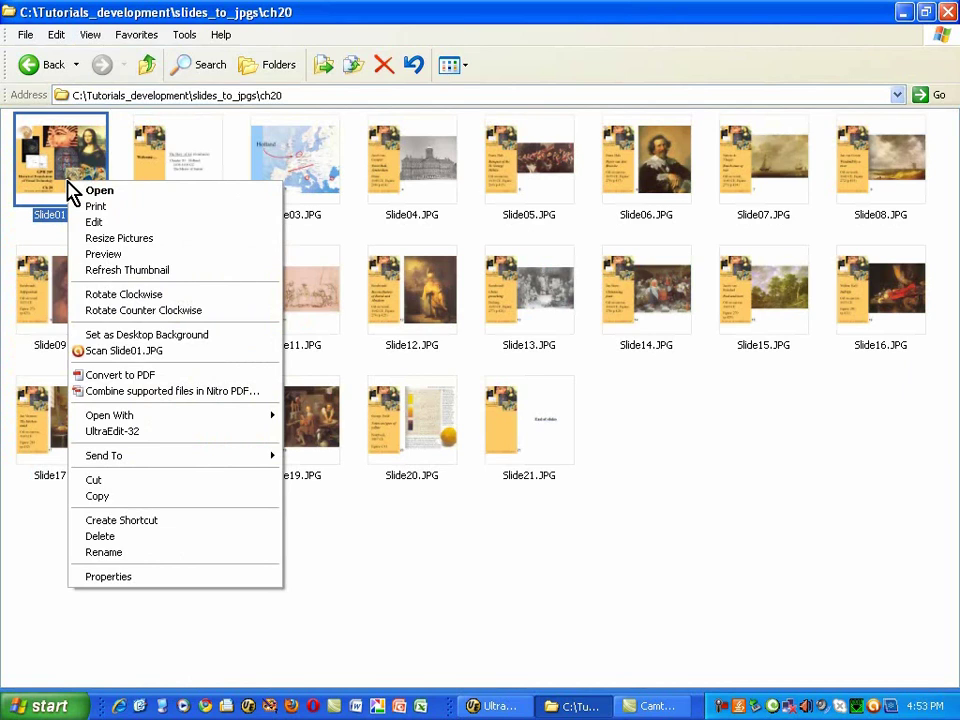
left_click(105, 256)
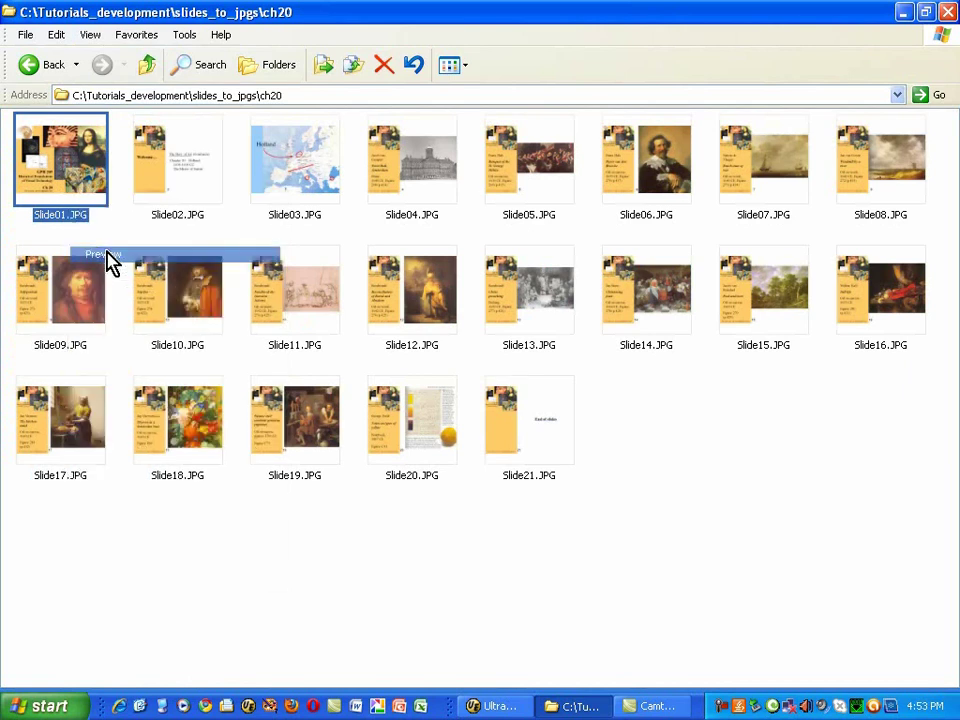
Step: Page forward through the slide images to slide 10's Jan Six, then close the viewer
key("Right")
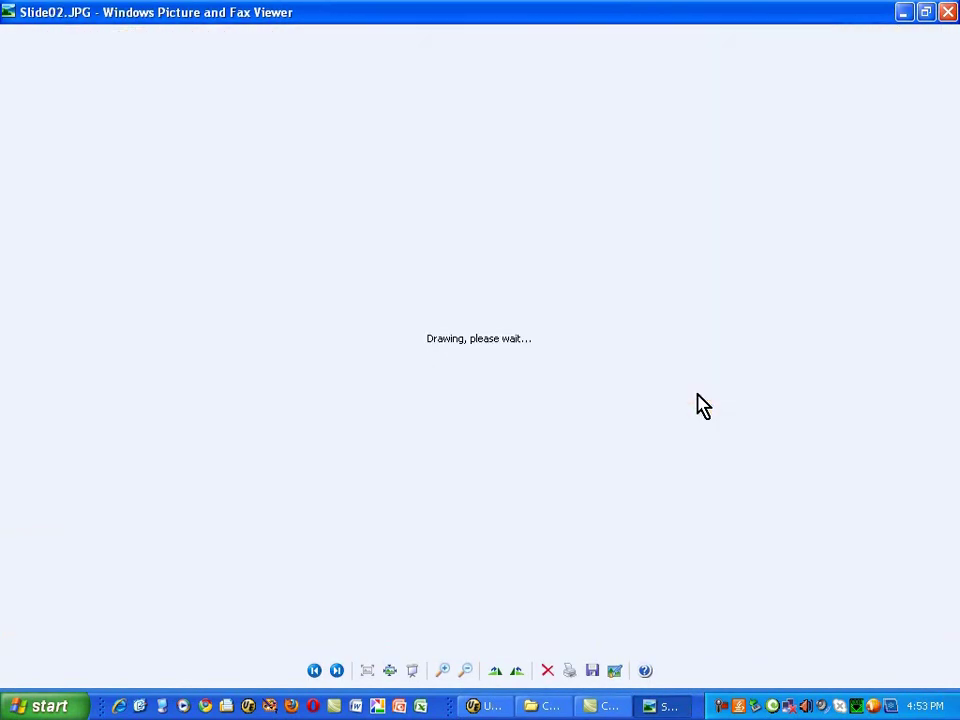
key("Right")
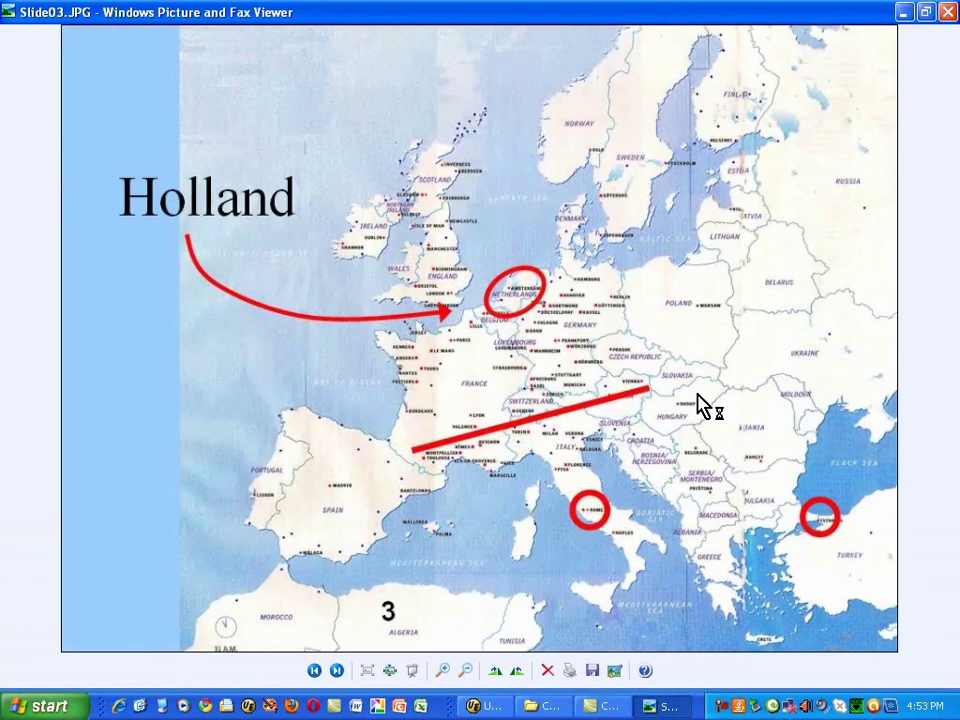
key("Right")
key("Right")
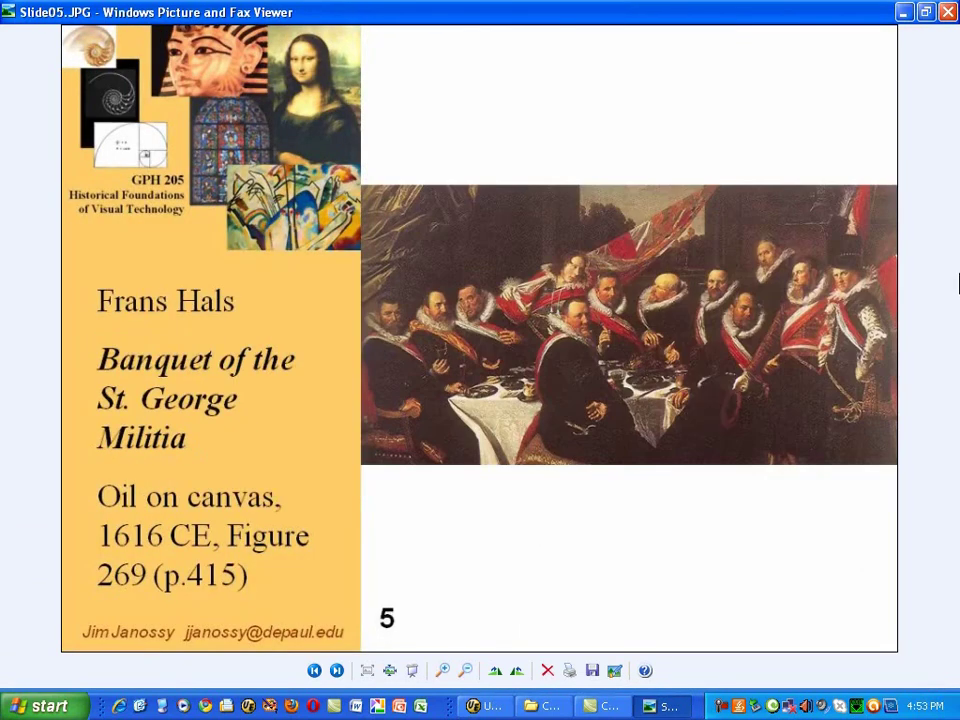
key("Right")
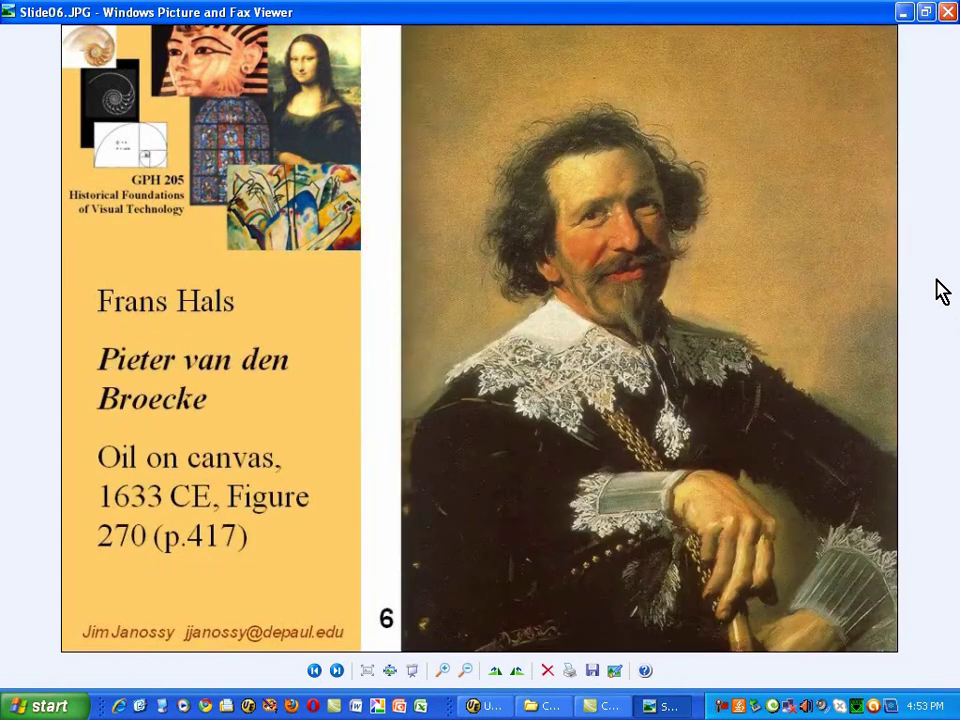
key("Right")
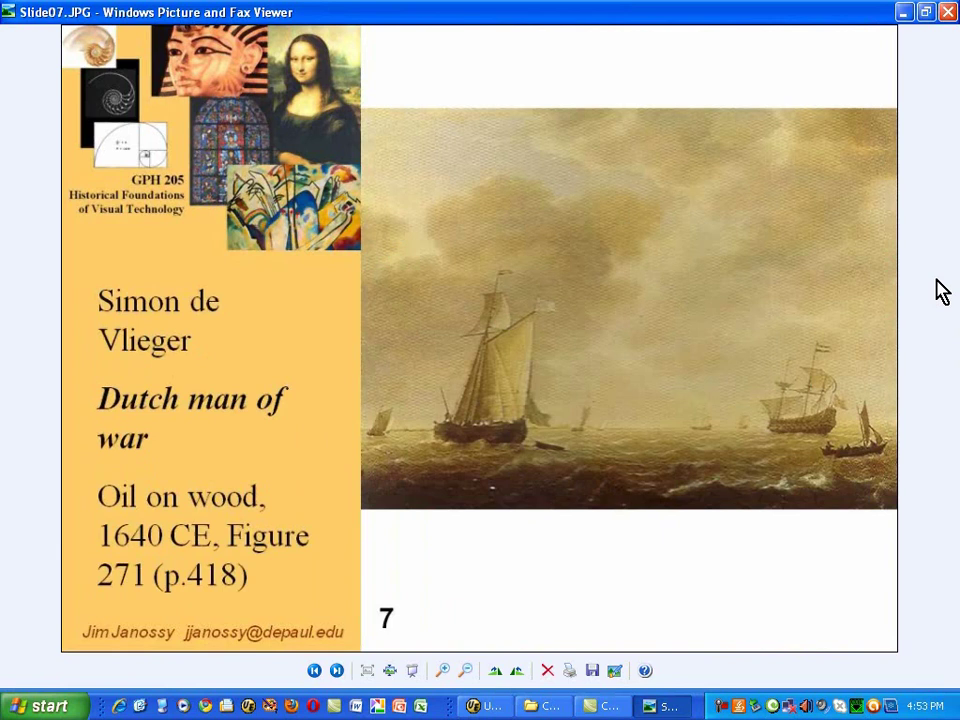
key("Right")
key("Right")
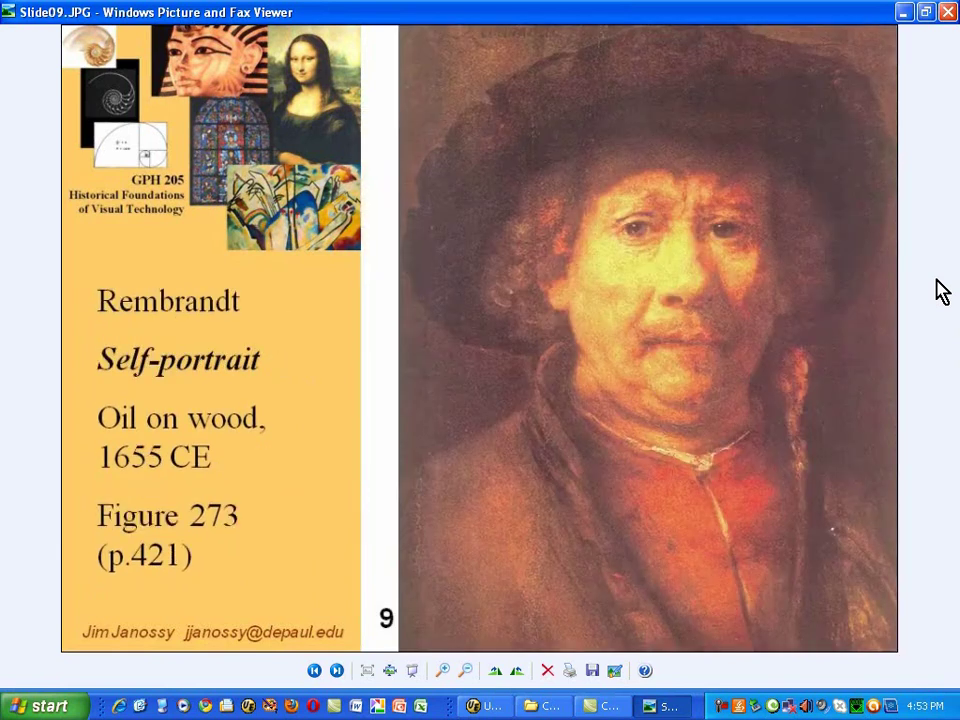
key("Right")
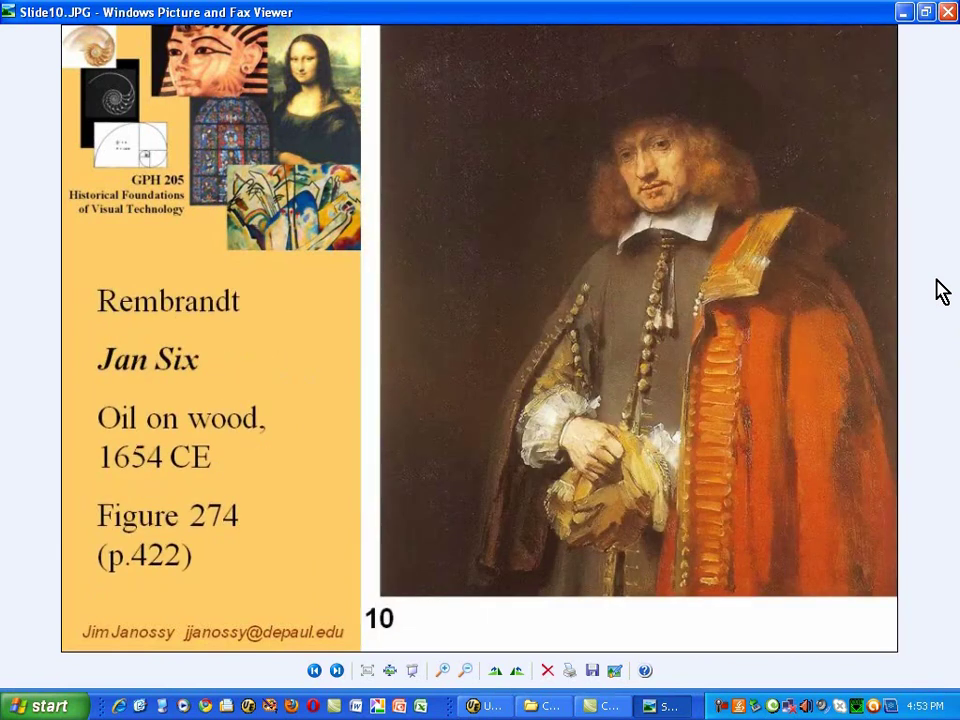
left_click(947, 12)
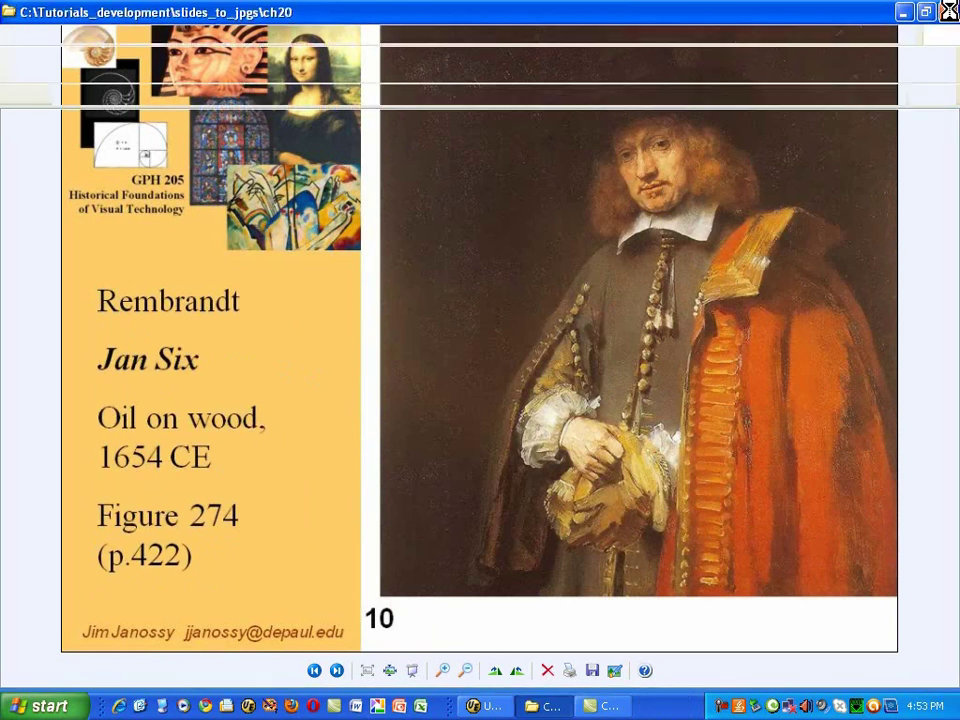
Step: Go back up to slides_to_jpgs and open ch20.pptx in PowerPoint
left_click(702, 515)
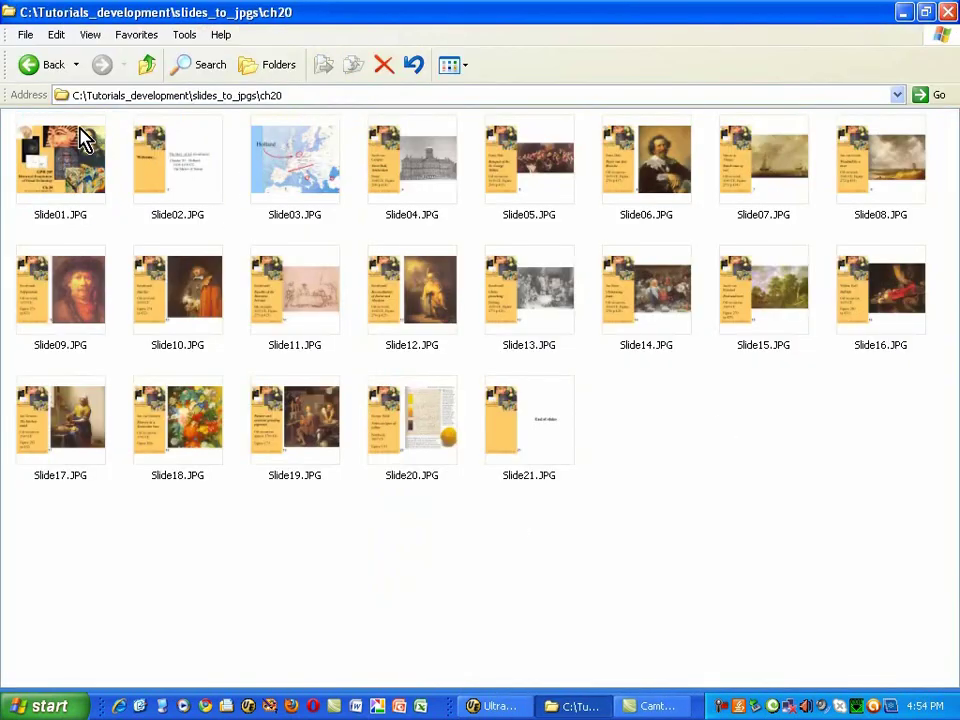
left_click(38, 68)
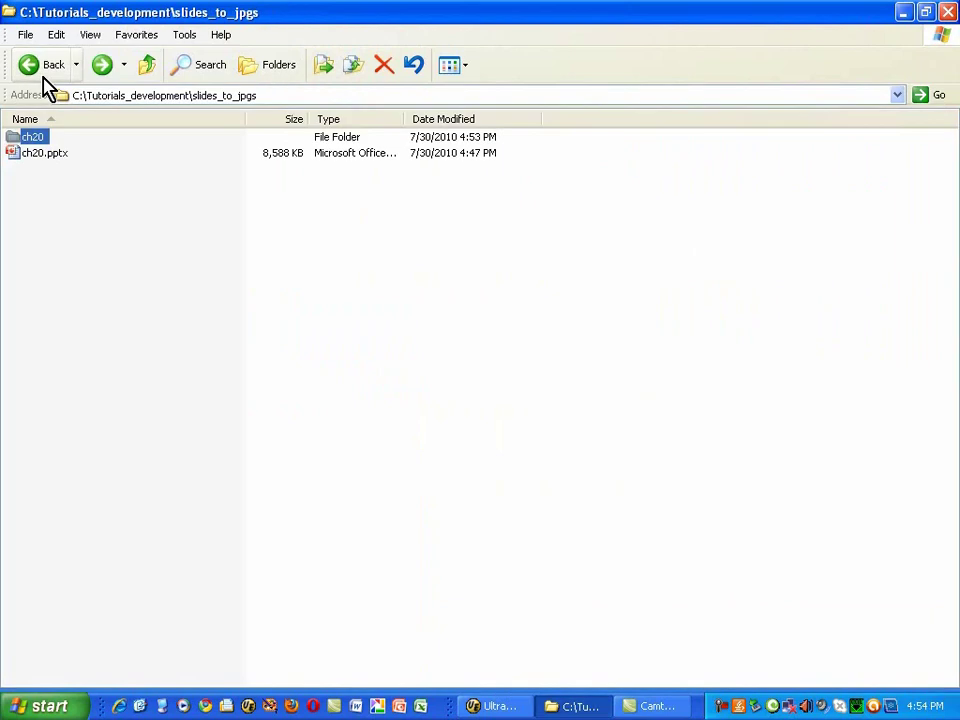
double_click(54, 152)
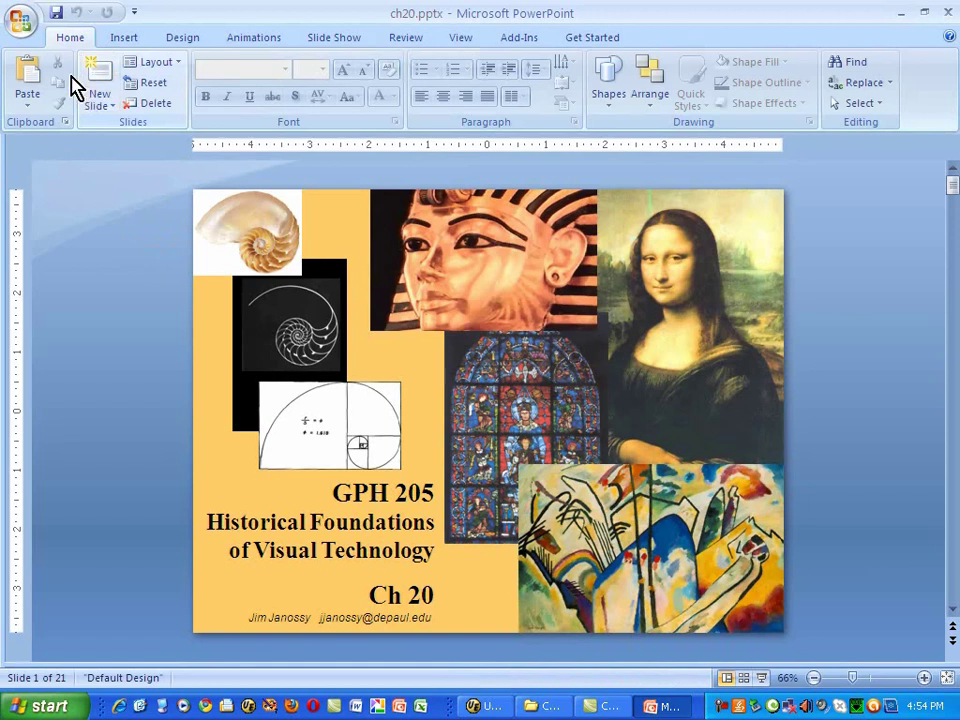
Step: Preview the printout as Handouts (3 Slides Per Page) across 7 pages, then close the preview
left_click(20, 22)
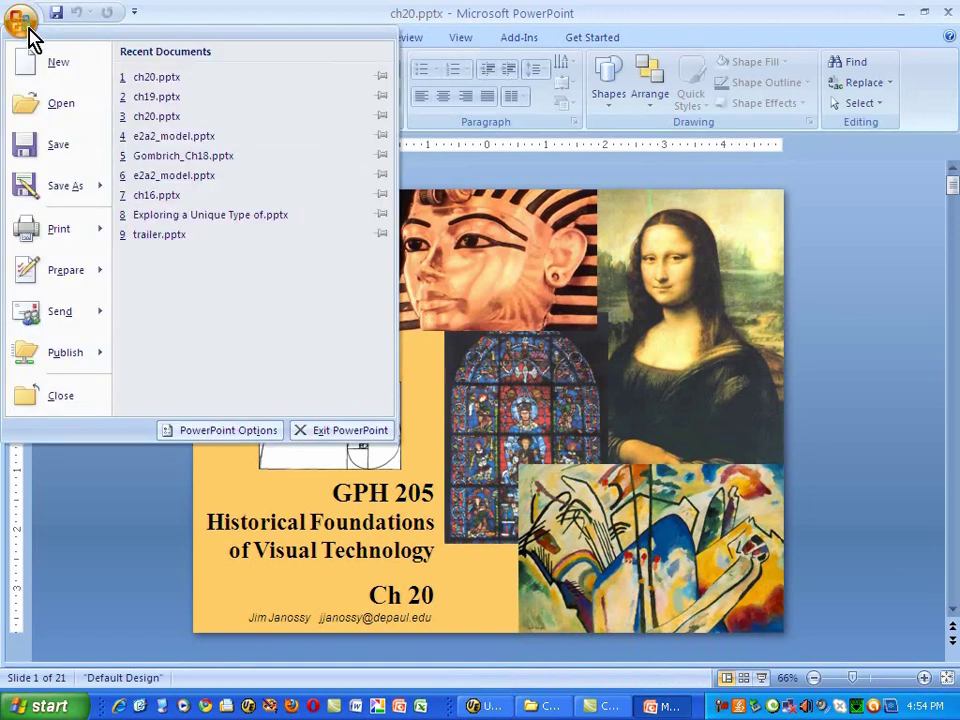
mouse_move(62, 232)
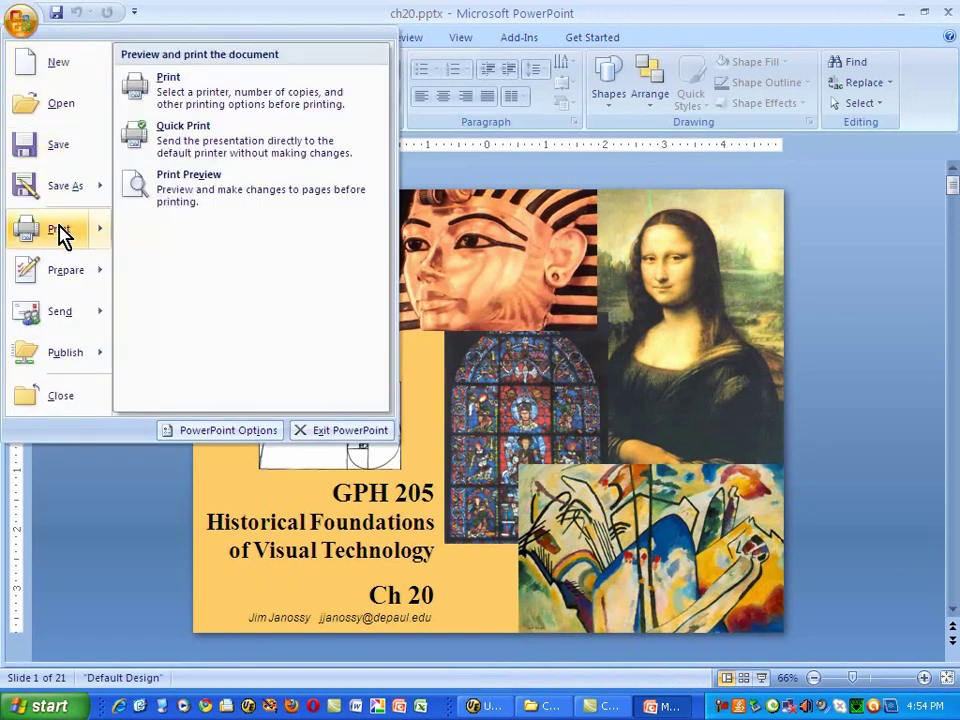
left_click(181, 210)
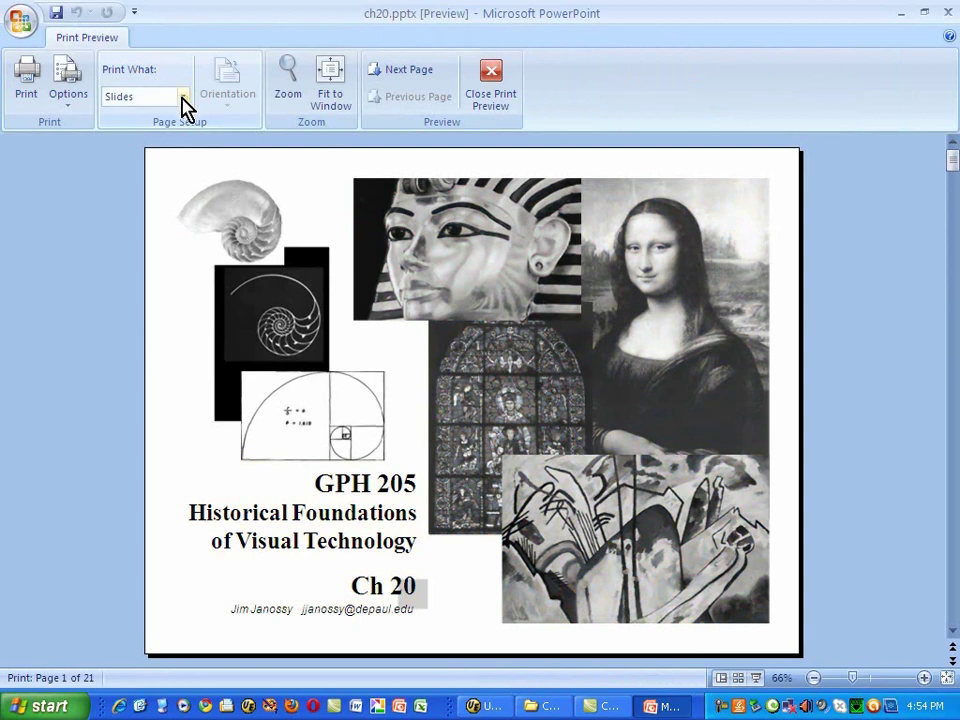
left_click(184, 98)
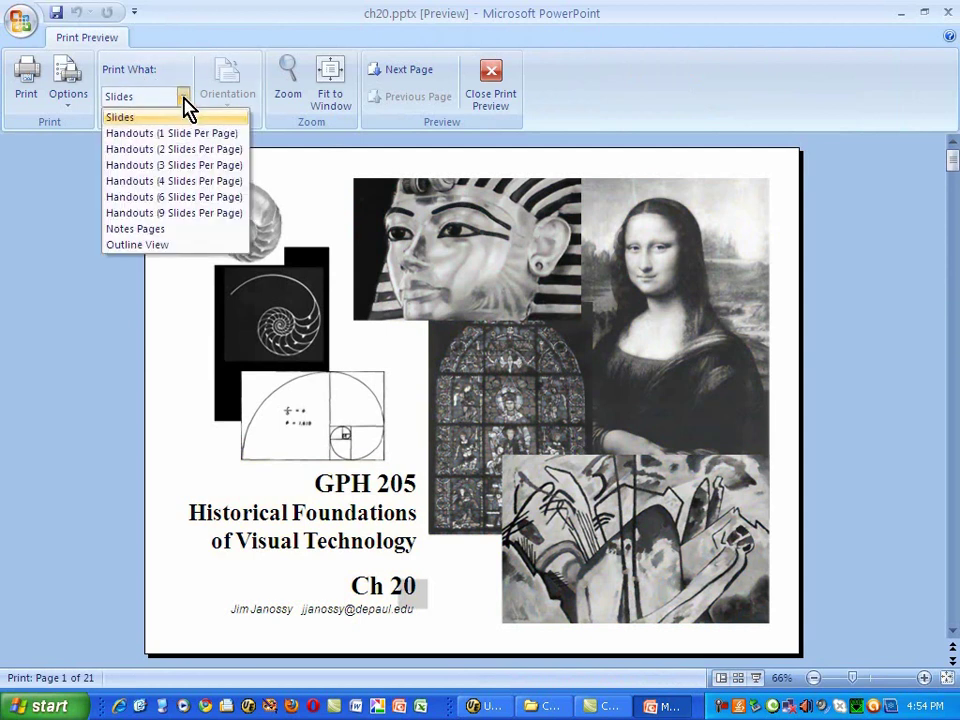
left_click(178, 166)
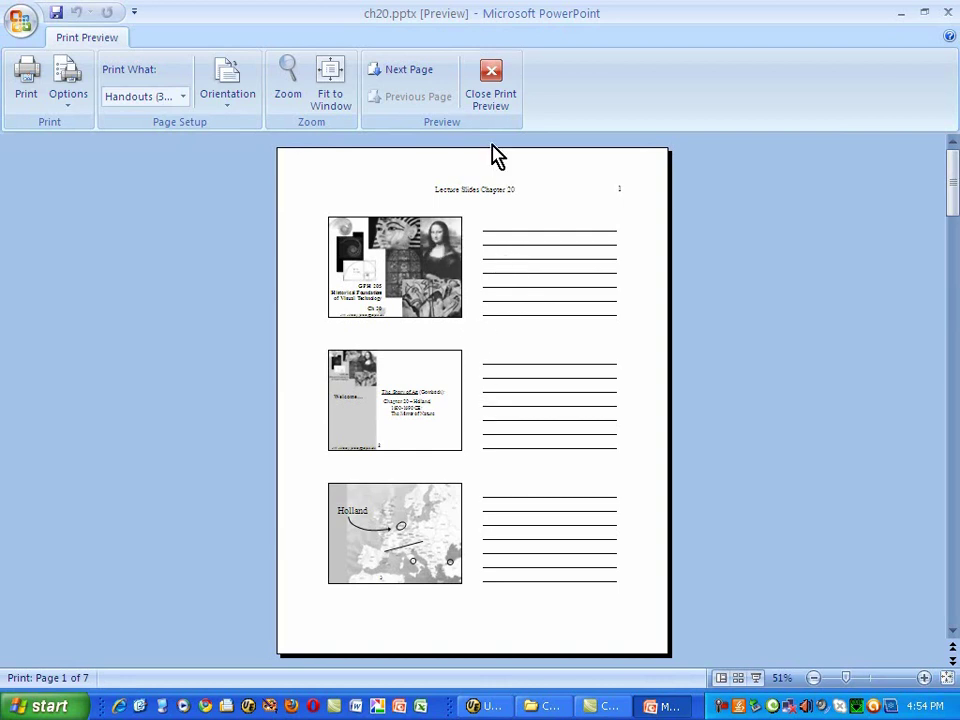
left_click(491, 88)
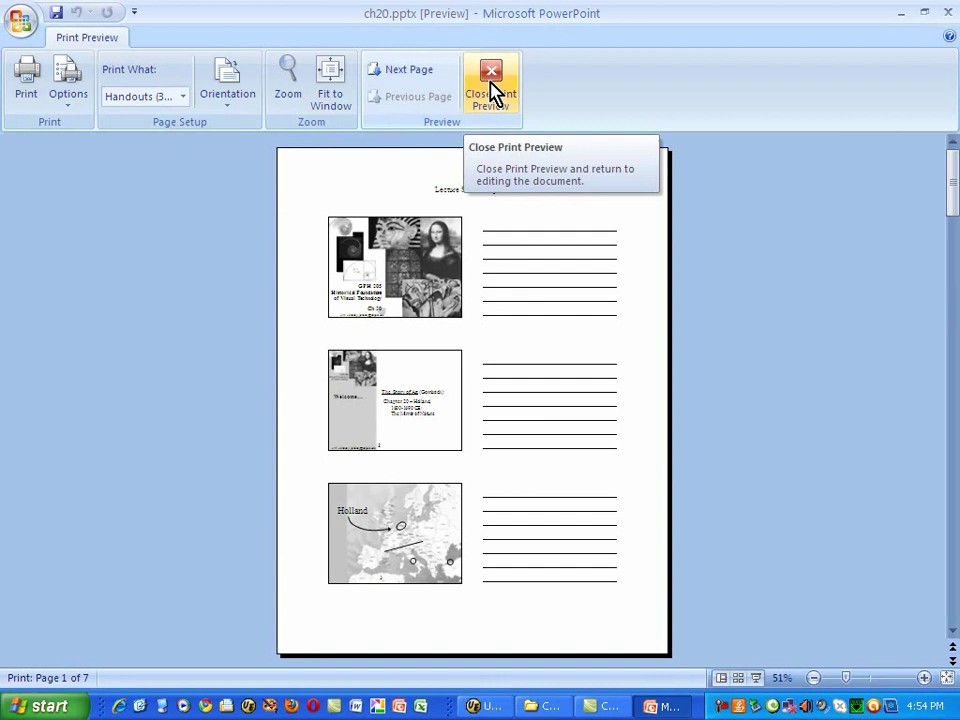
Step: In the Print dialog, choose CutePDF Writer and print Handouts, 3 framed slides per page
left_click(28, 40)
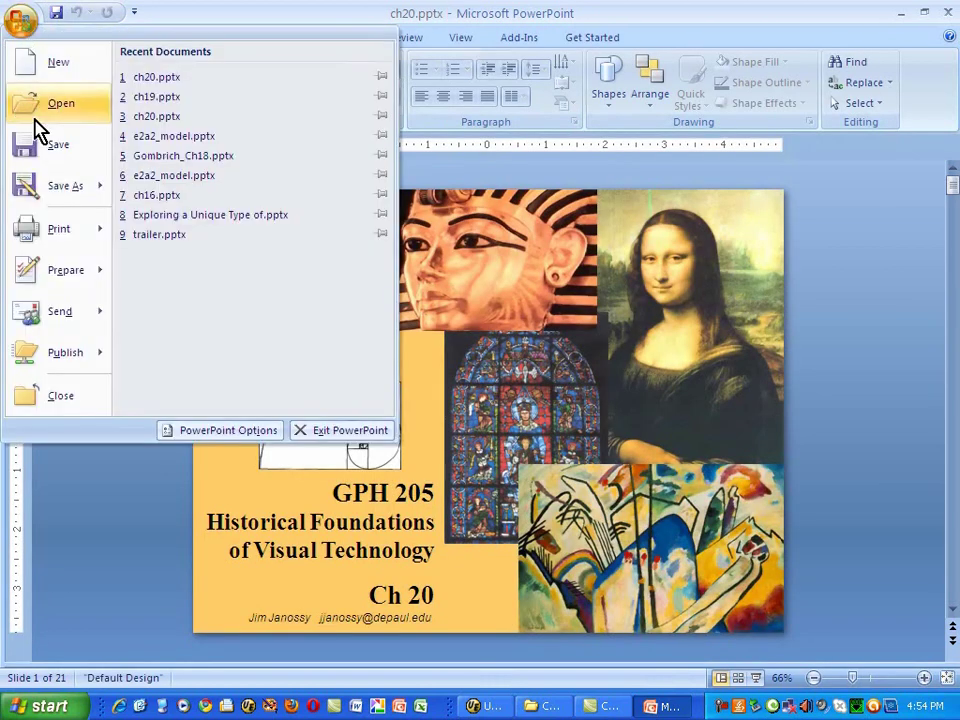
mouse_move(57, 232)
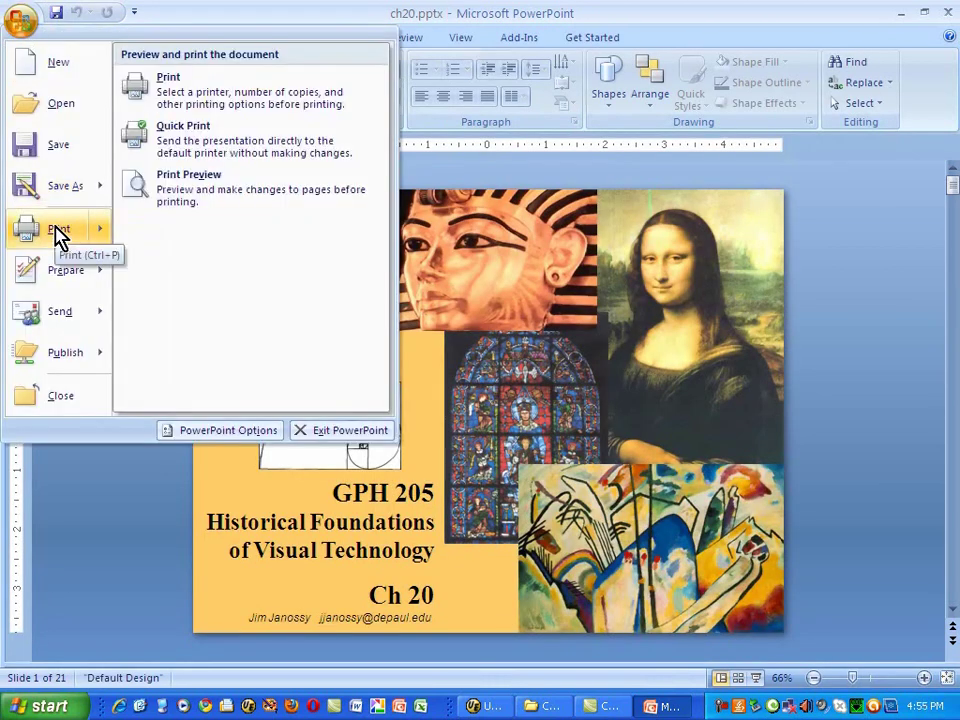
left_click(241, 97)
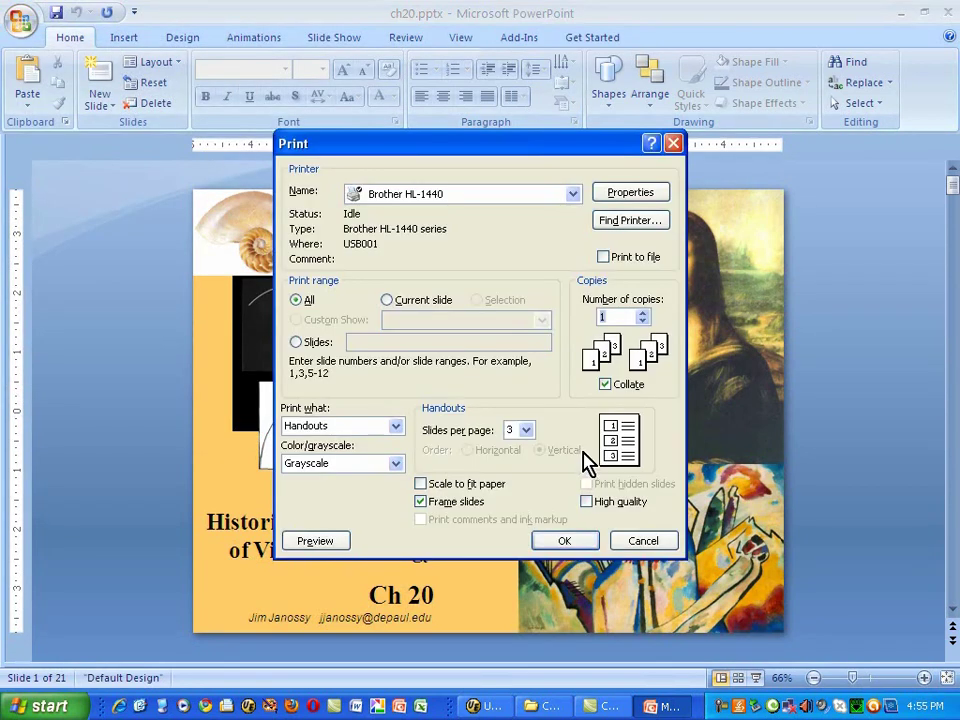
left_click(578, 199)
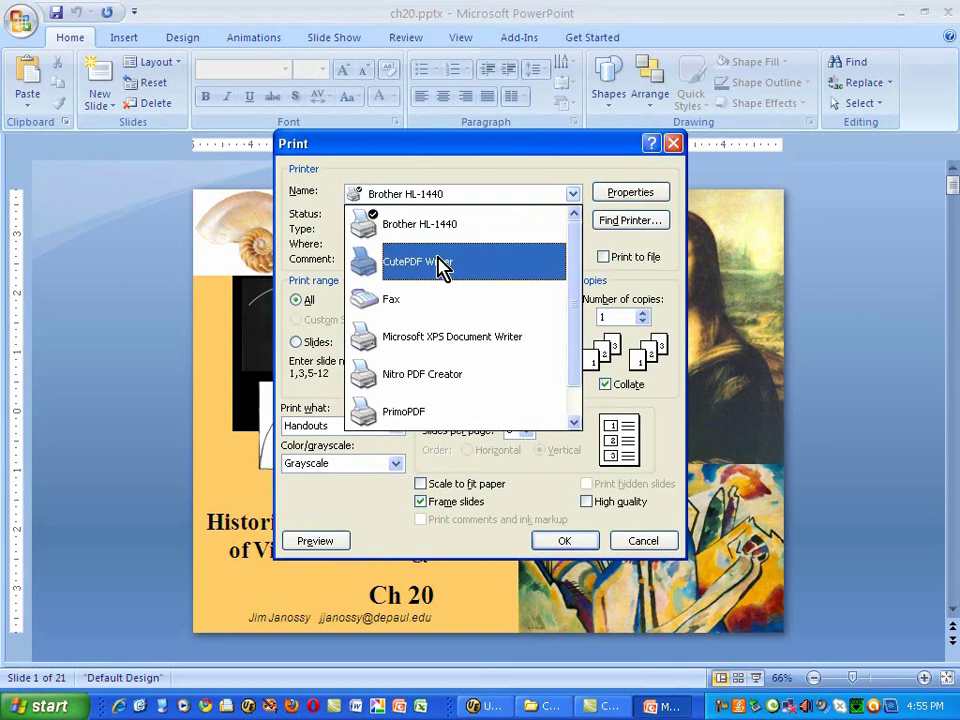
left_click(442, 268)
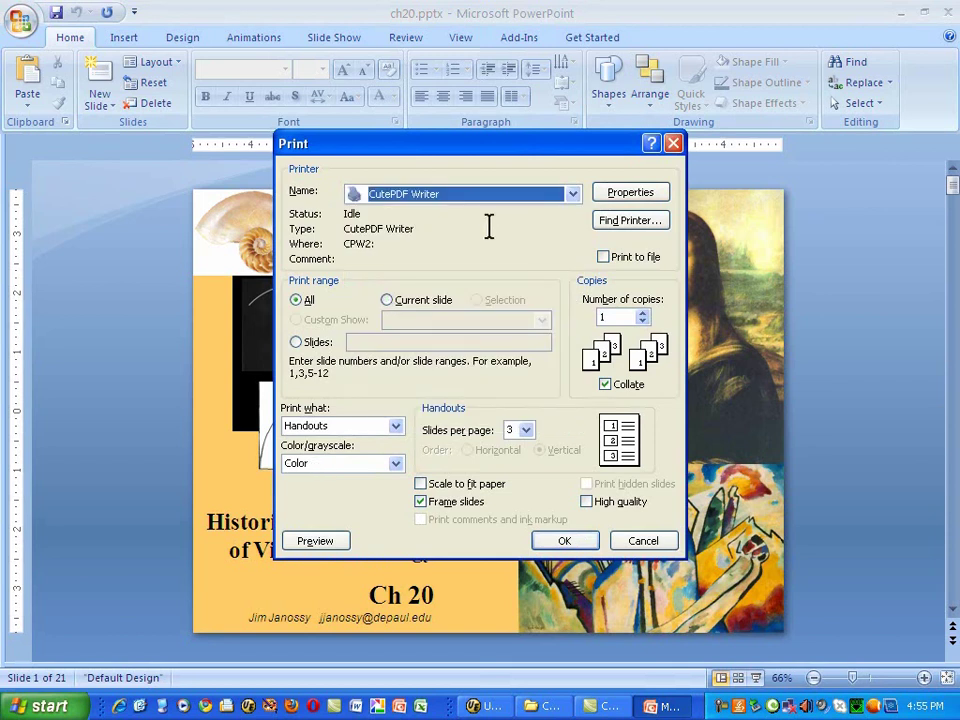
left_click(396, 427)
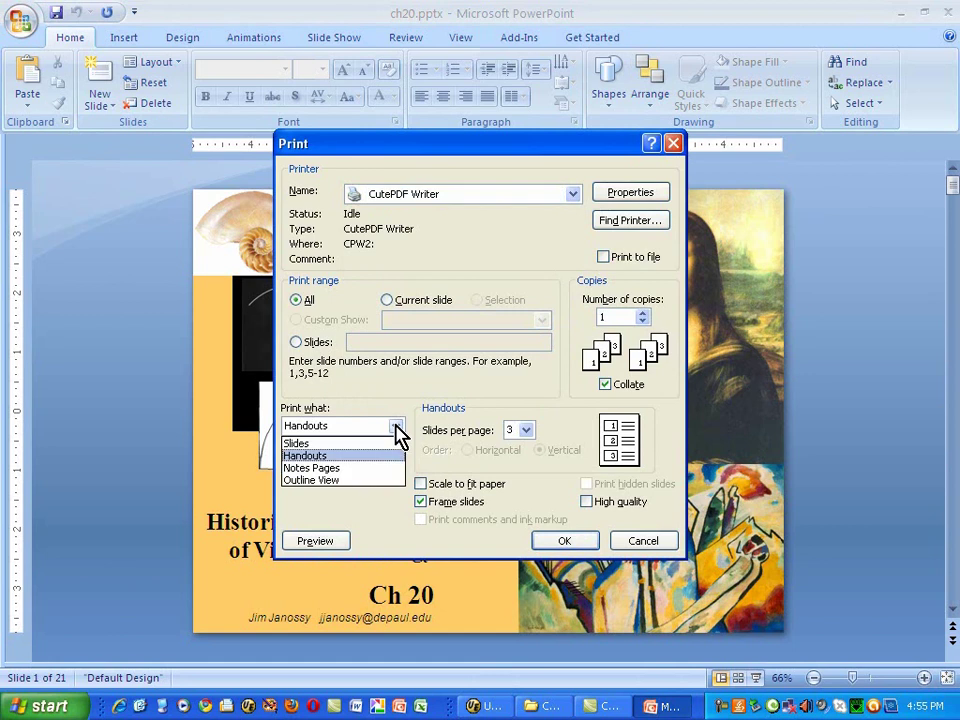
left_click(346, 457)
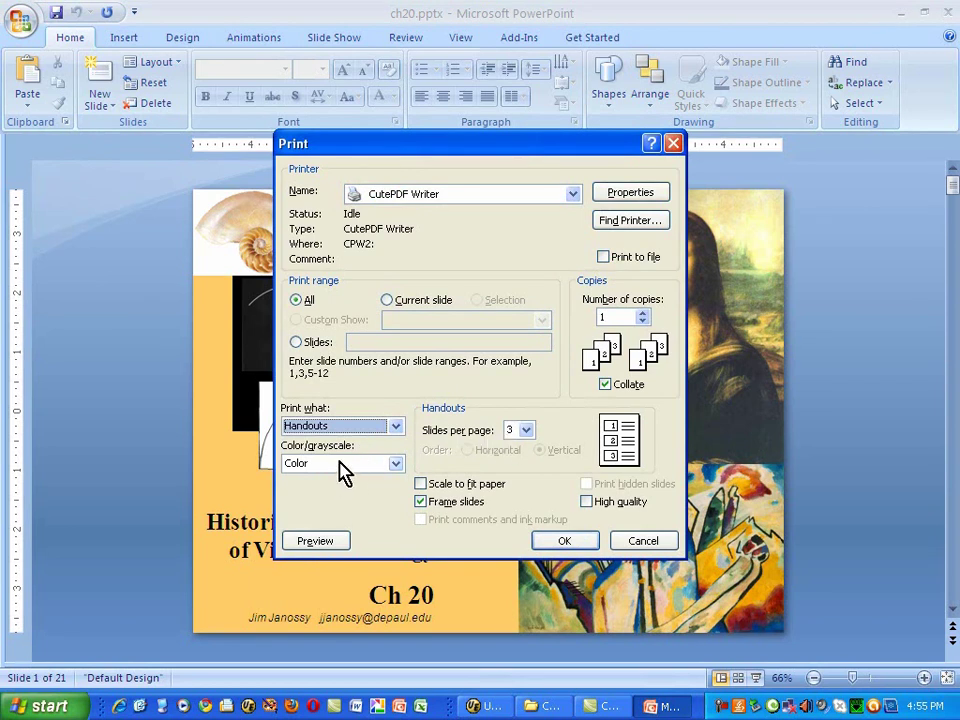
Step: Preview the handout printout through page 4, then close the preview
left_click(324, 543)
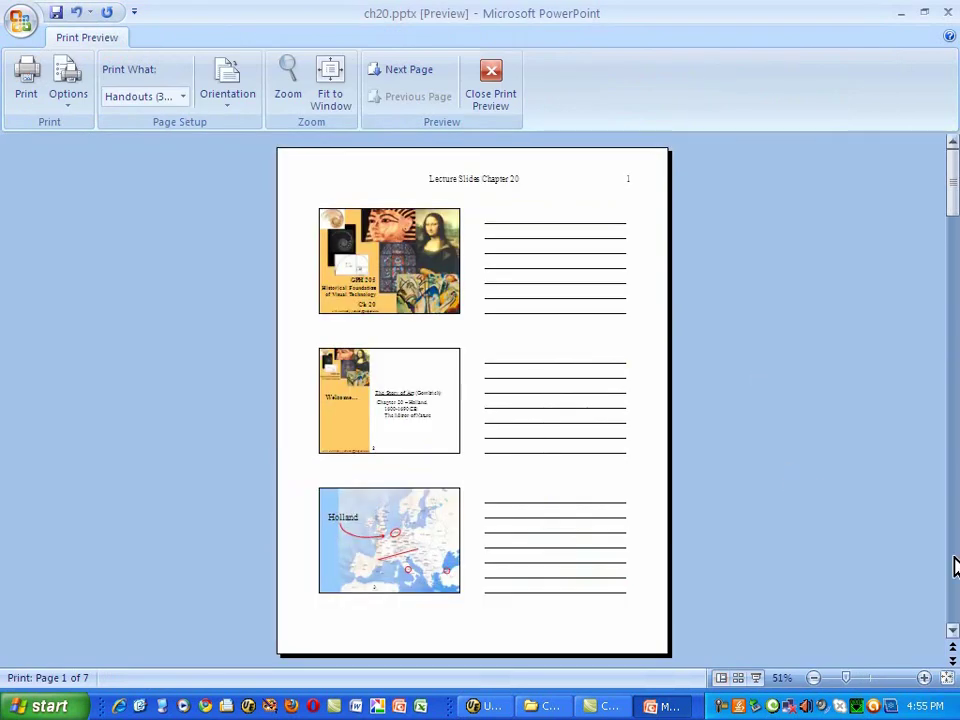
left_click(953, 596)
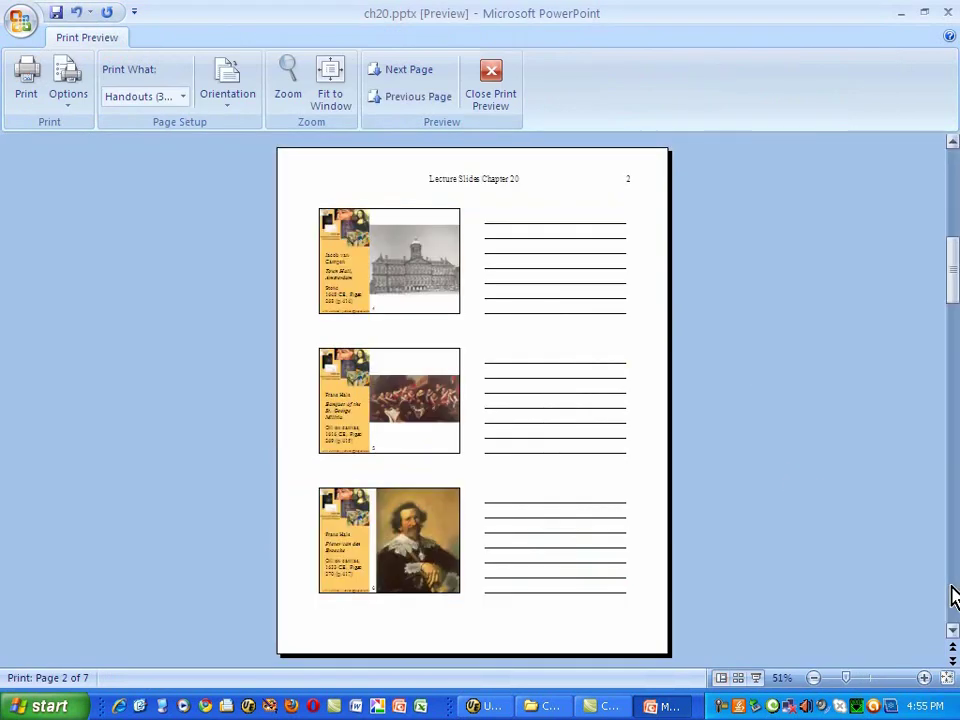
left_click(953, 596)
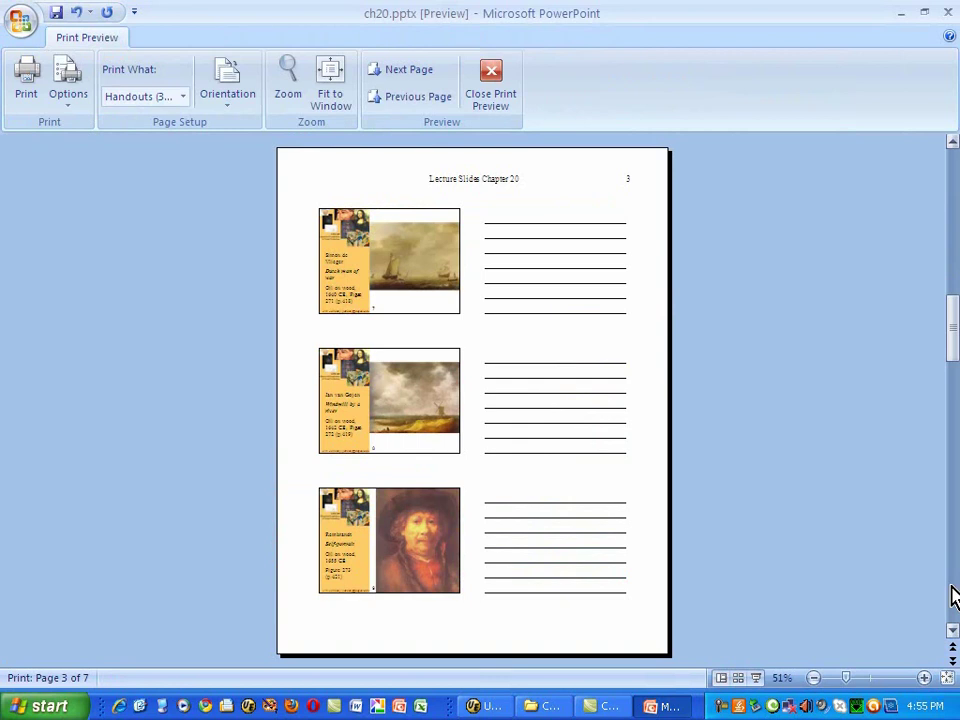
left_click(953, 596)
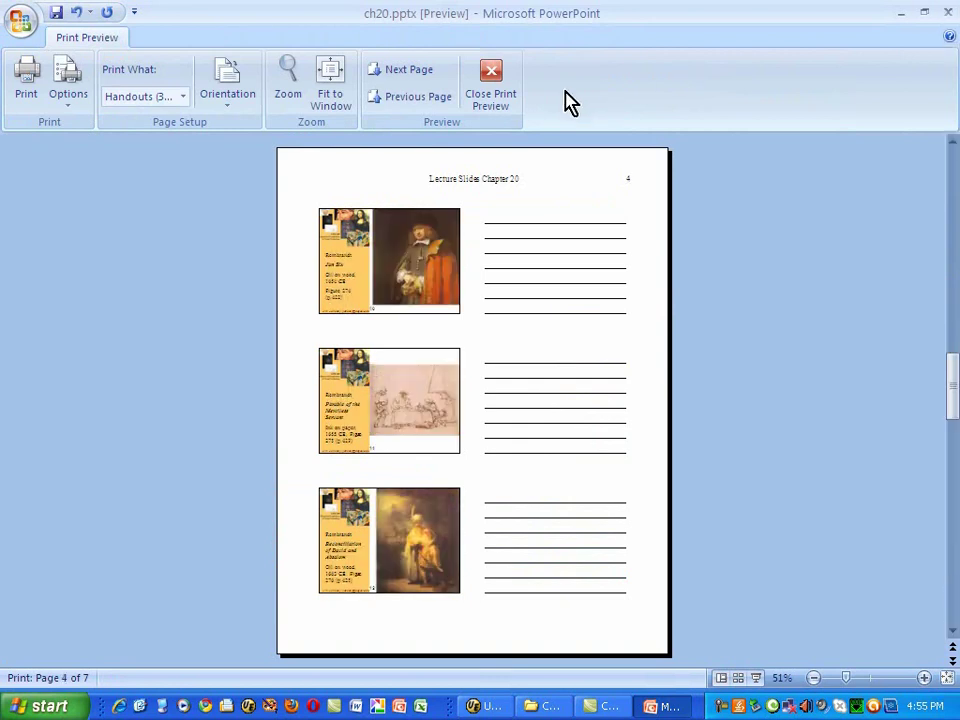
left_click(484, 94)
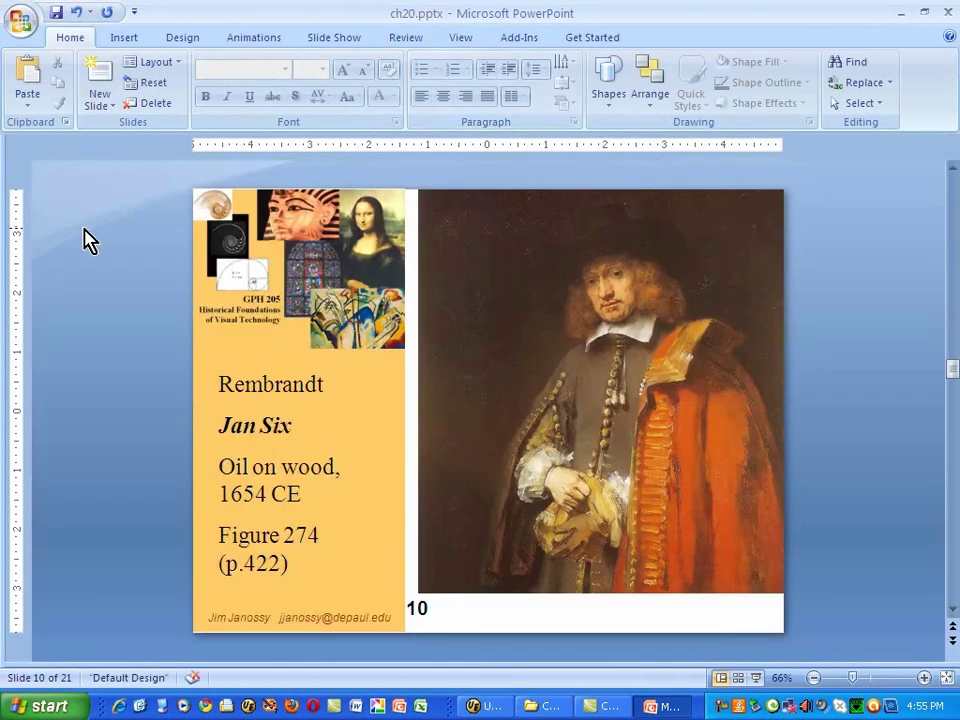
Step: Return to slide 1 and start saving ch20 as a PDF in the slides_to_jpgs folder
scroll(838, 332, "up", 2)
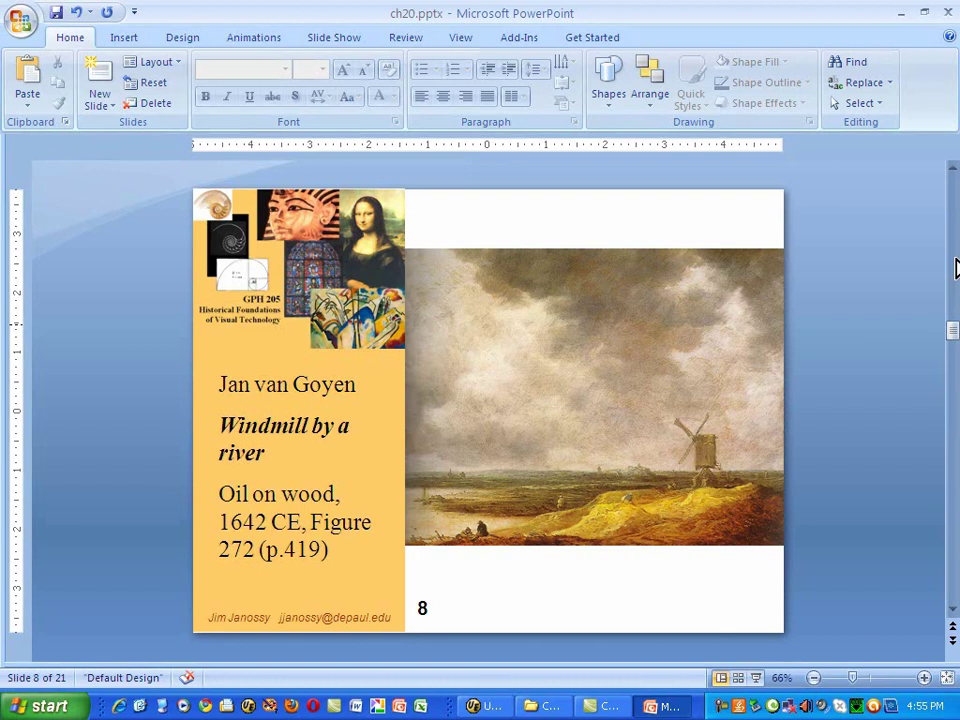
left_click_drag(950, 326, 952, 186)
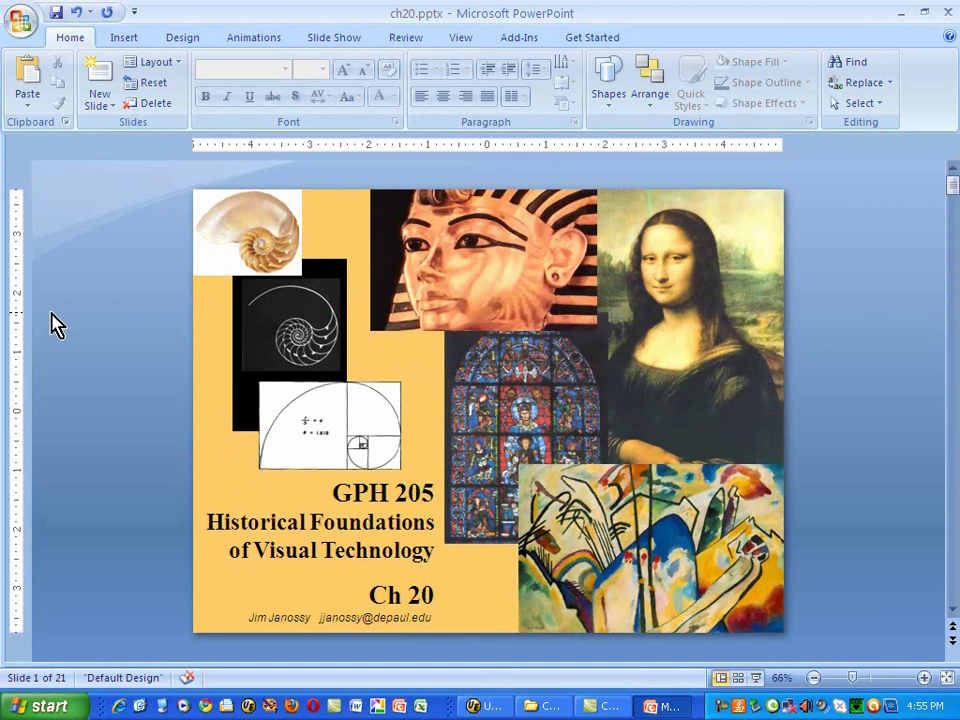
left_click(23, 14)
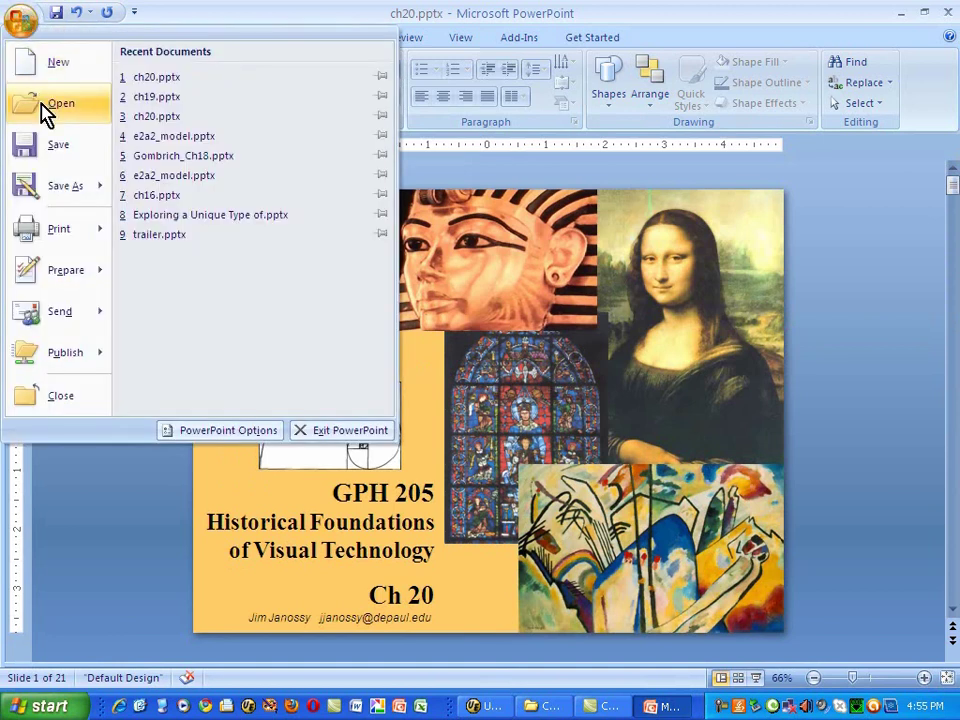
mouse_move(60, 188)
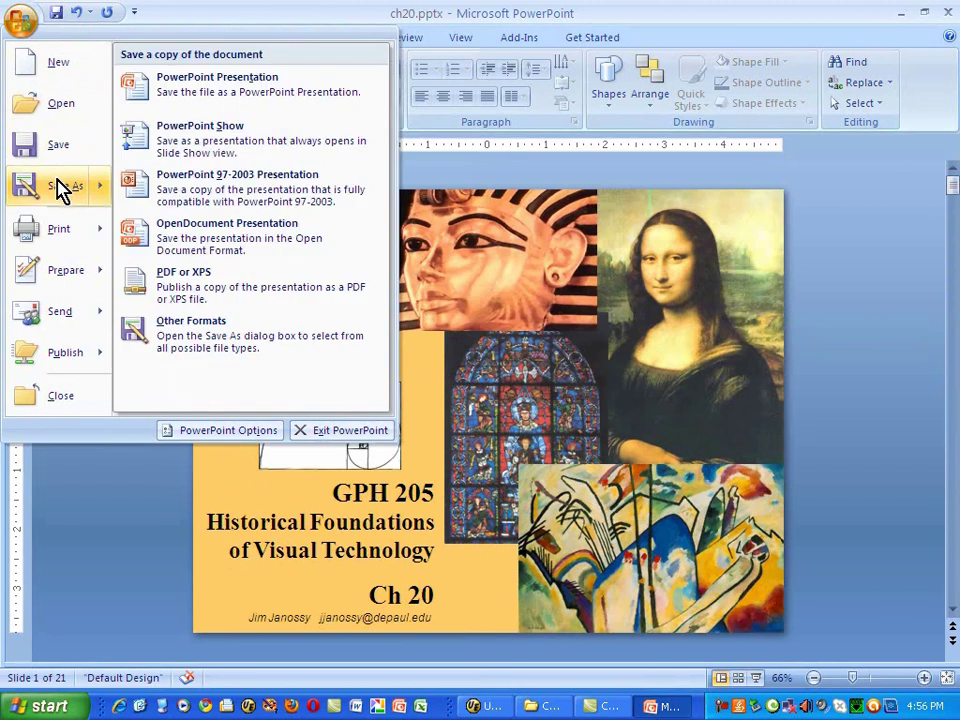
left_click(183, 290)
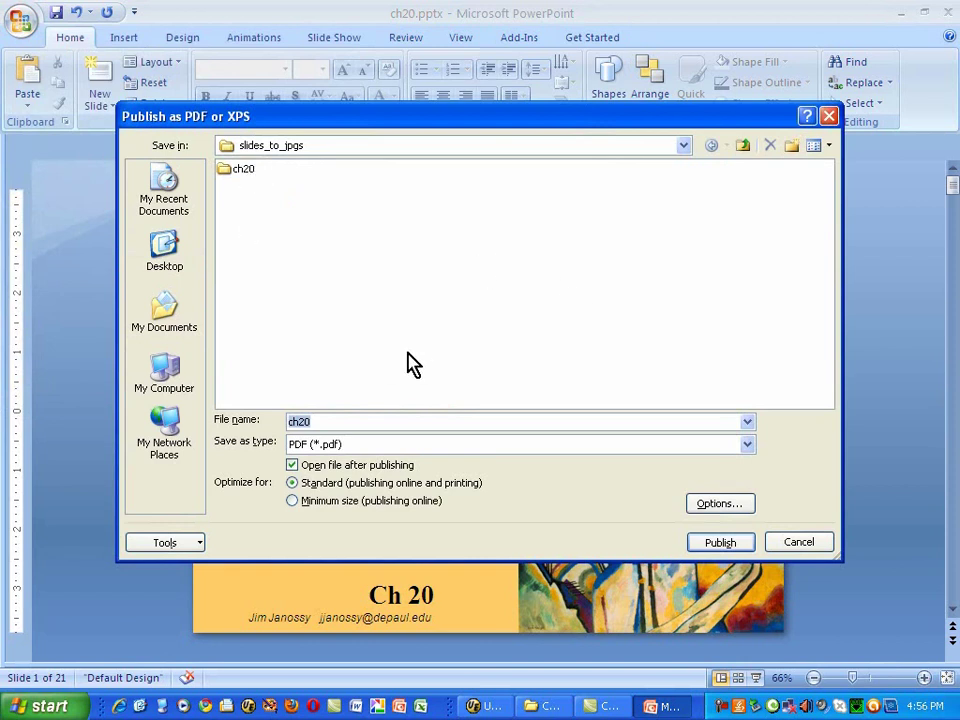
Step: Set the PDF options to Handouts with 3 slides per page and framed slides
left_click(719, 504)
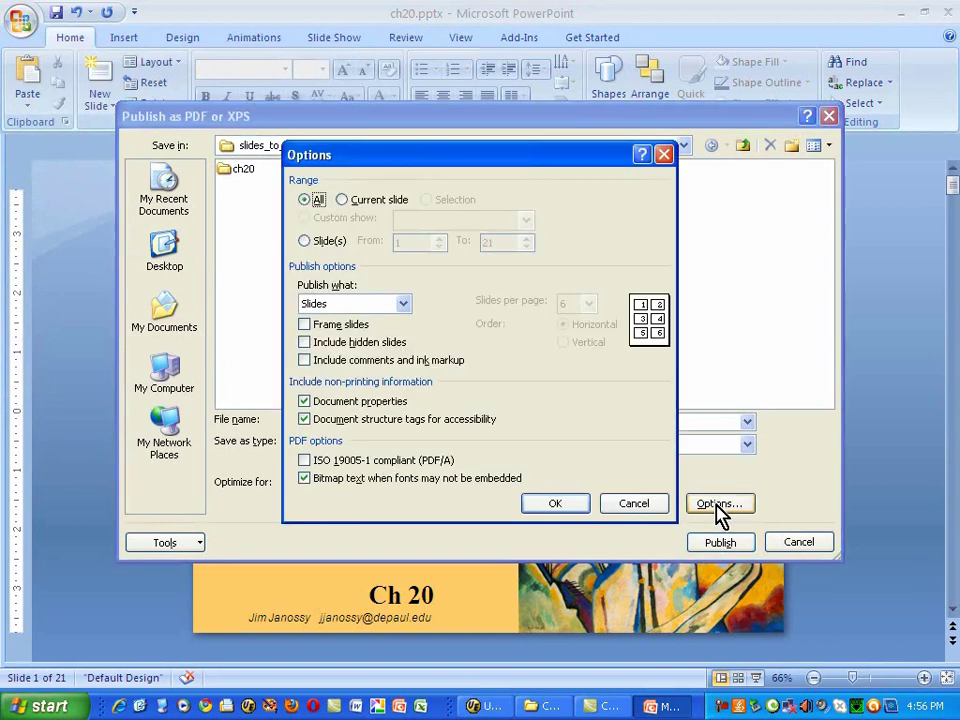
left_click(390, 304)
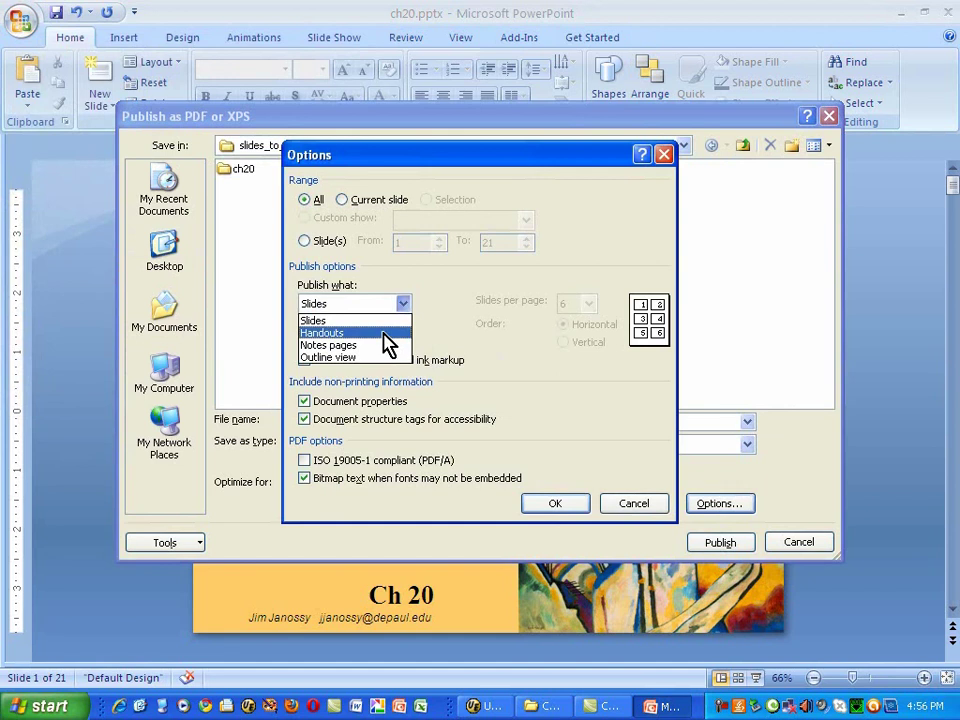
left_click(383, 333)
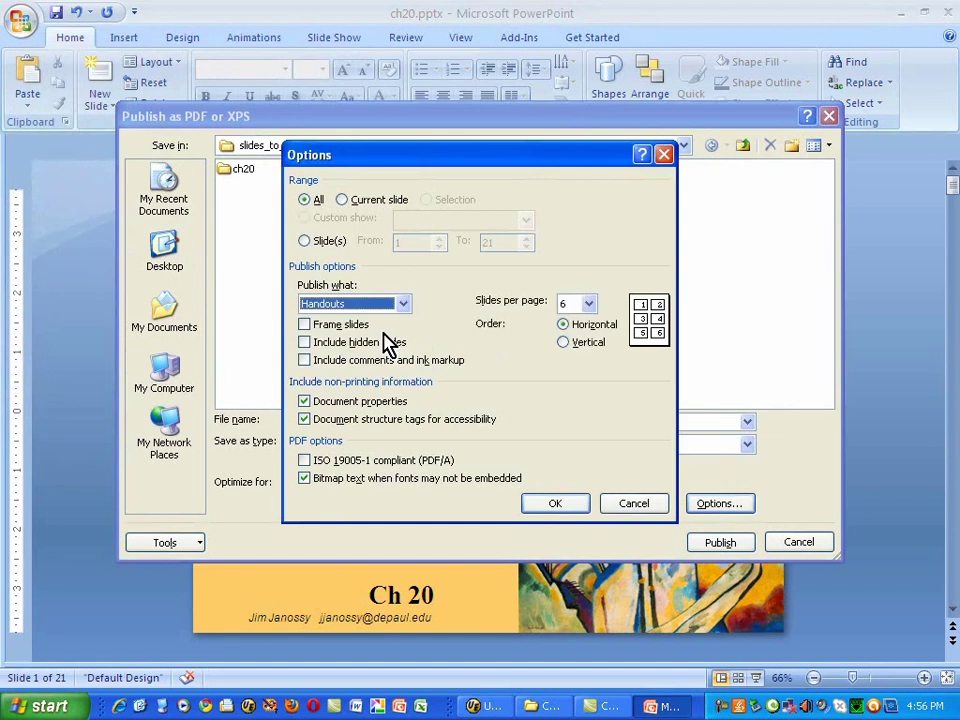
left_click(590, 305)
left_click(576, 337)
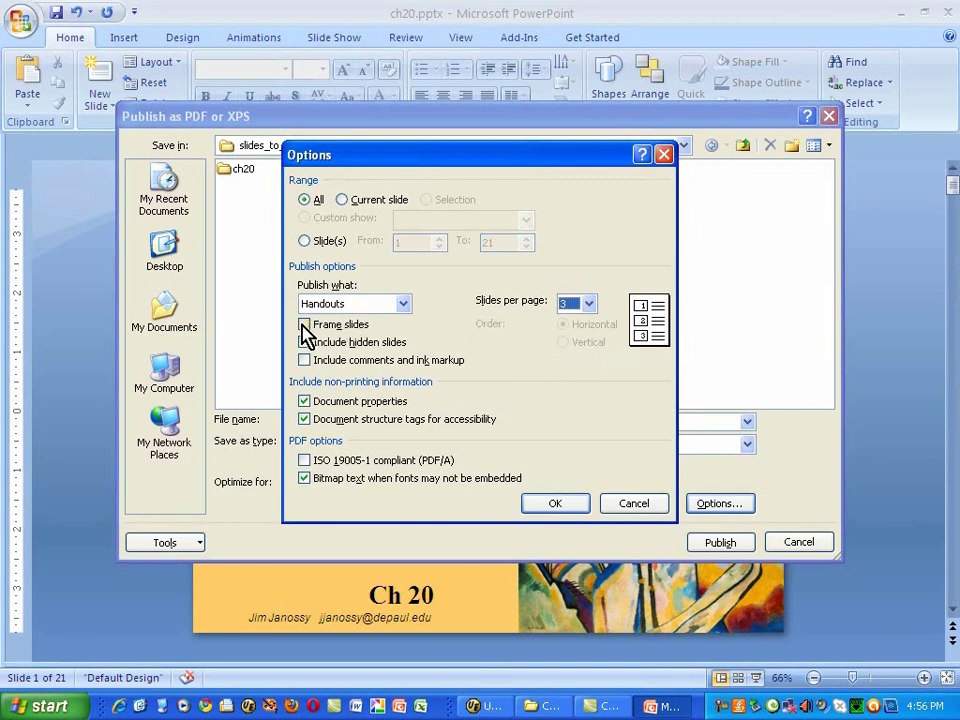
left_click(304, 325)
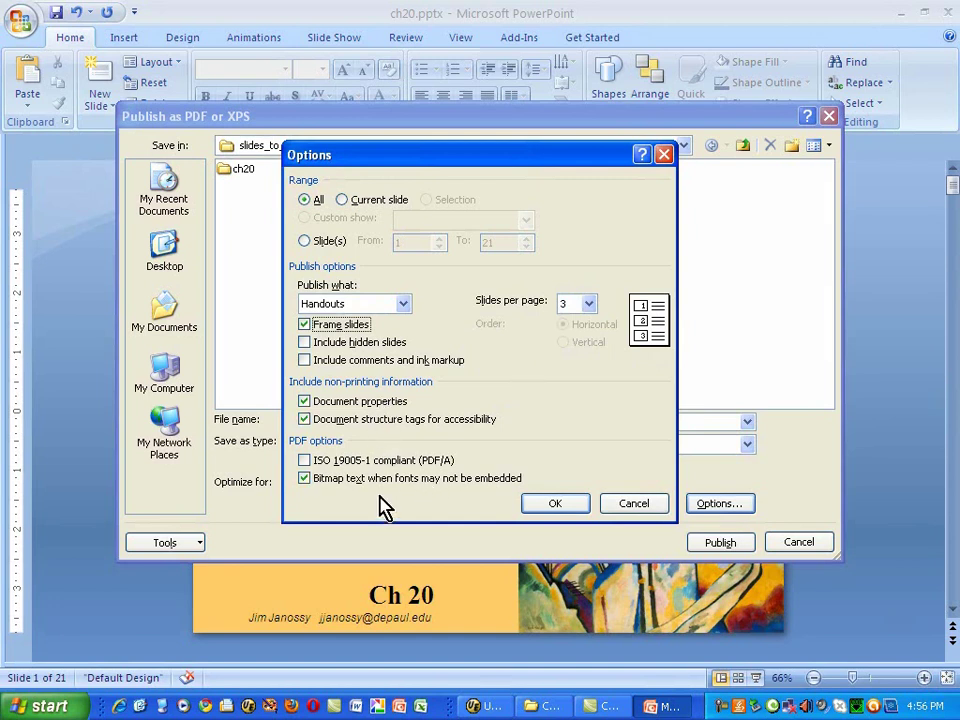
left_click(555, 517)
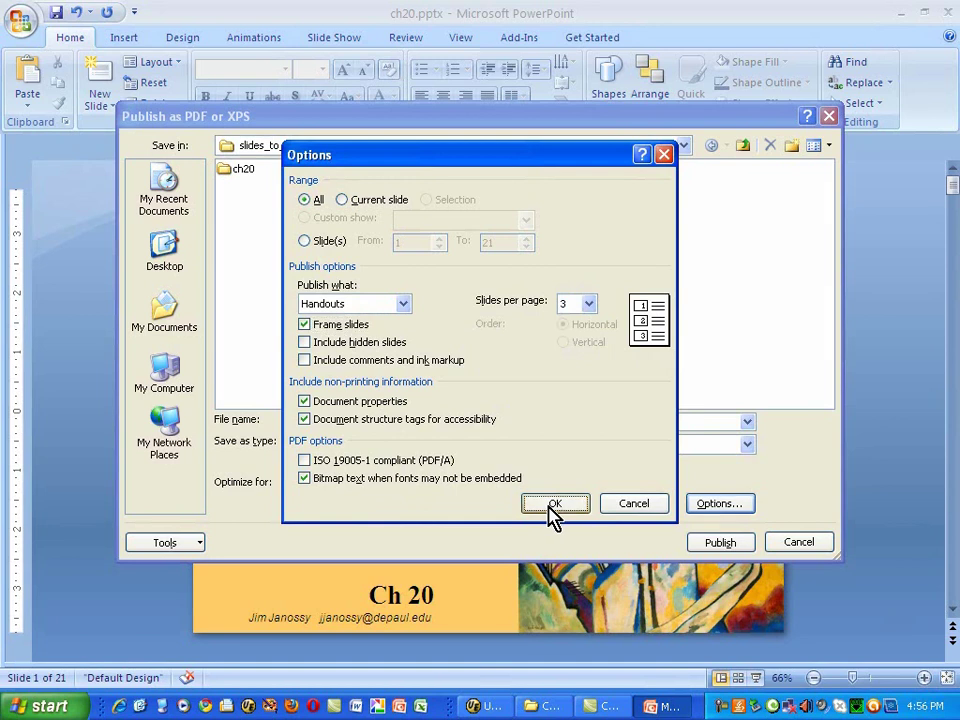
Step: Publish ch20.pdf, maximize it in Adobe Reader, scroll through the pages, and zoom to Fit Page
left_click(721, 545)
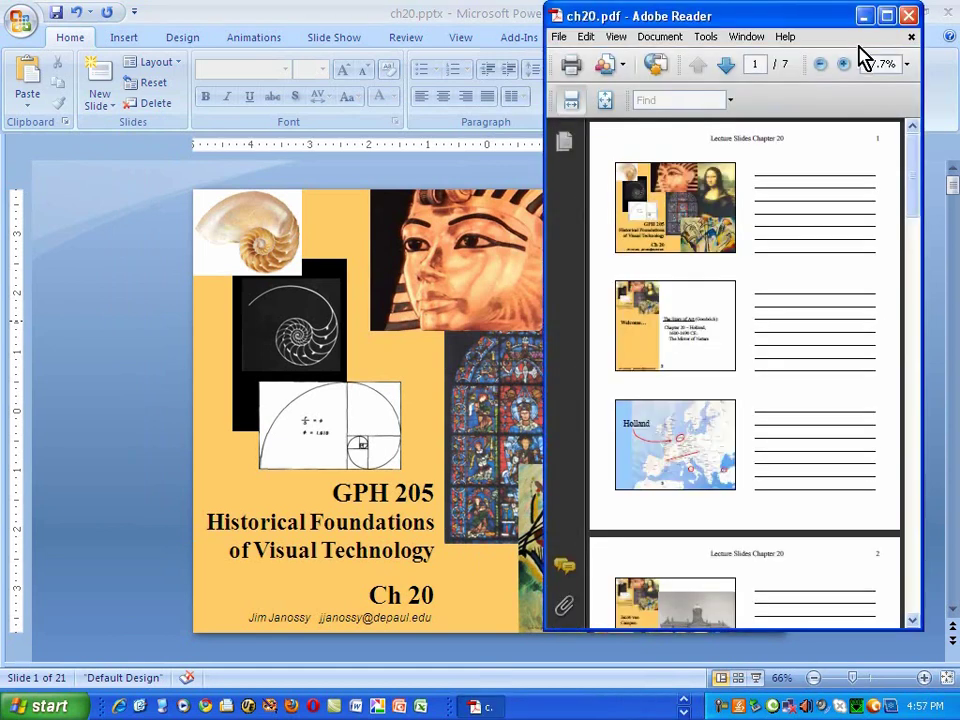
left_click(886, 15)
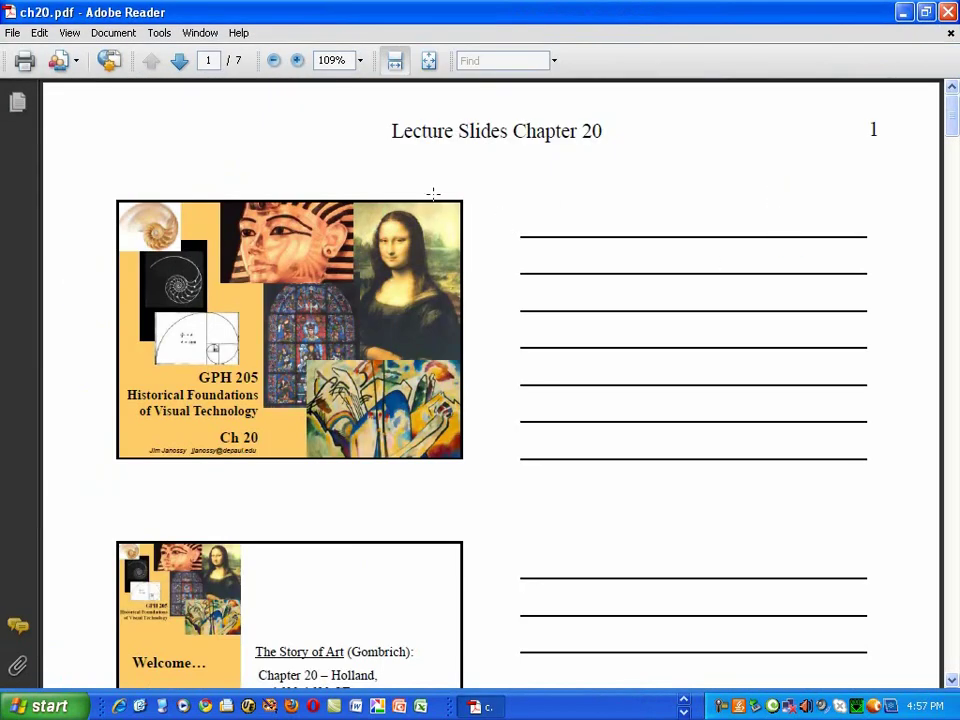
scroll(457, 535, "down", 15)
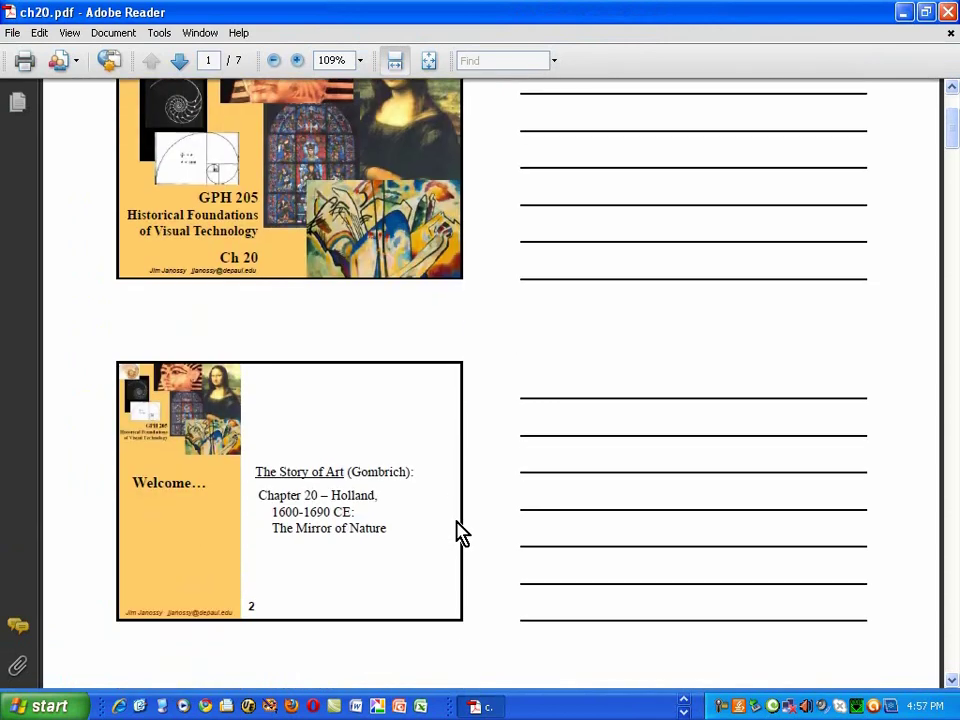
scroll(457, 535, "down", 3)
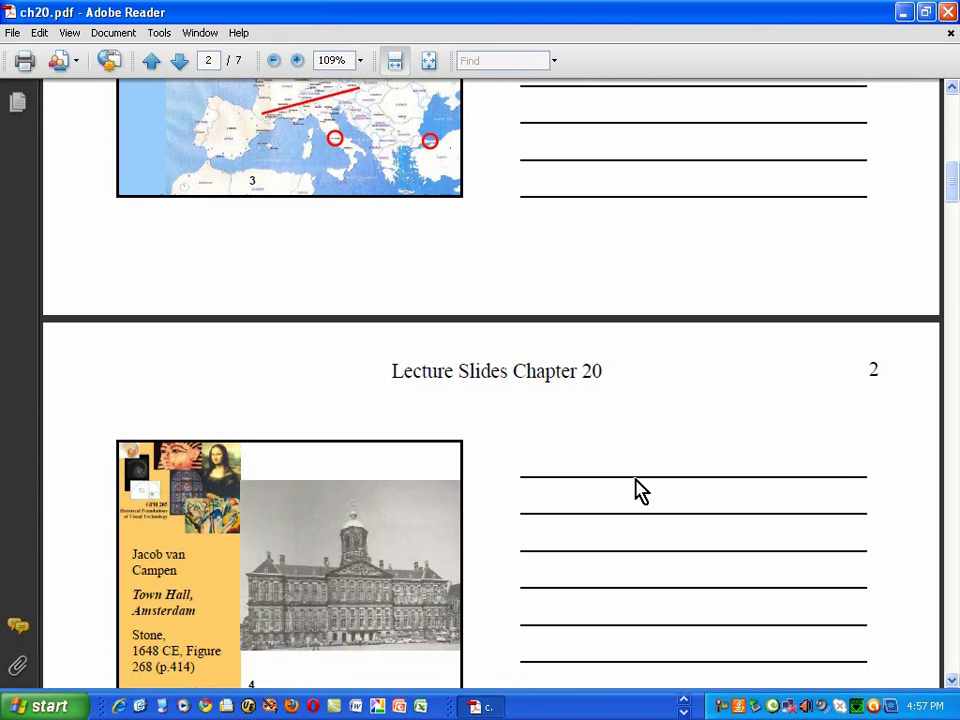
scroll(516, 512, "down", 6)
scroll(516, 512, "down", 6)
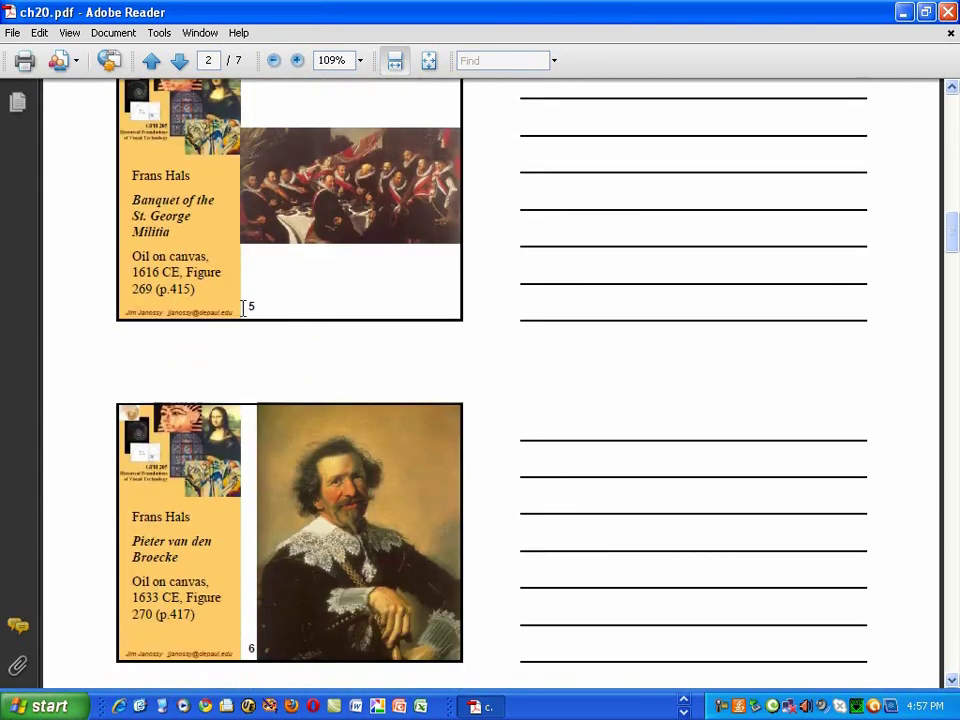
scroll(489, 493, "down", 9)
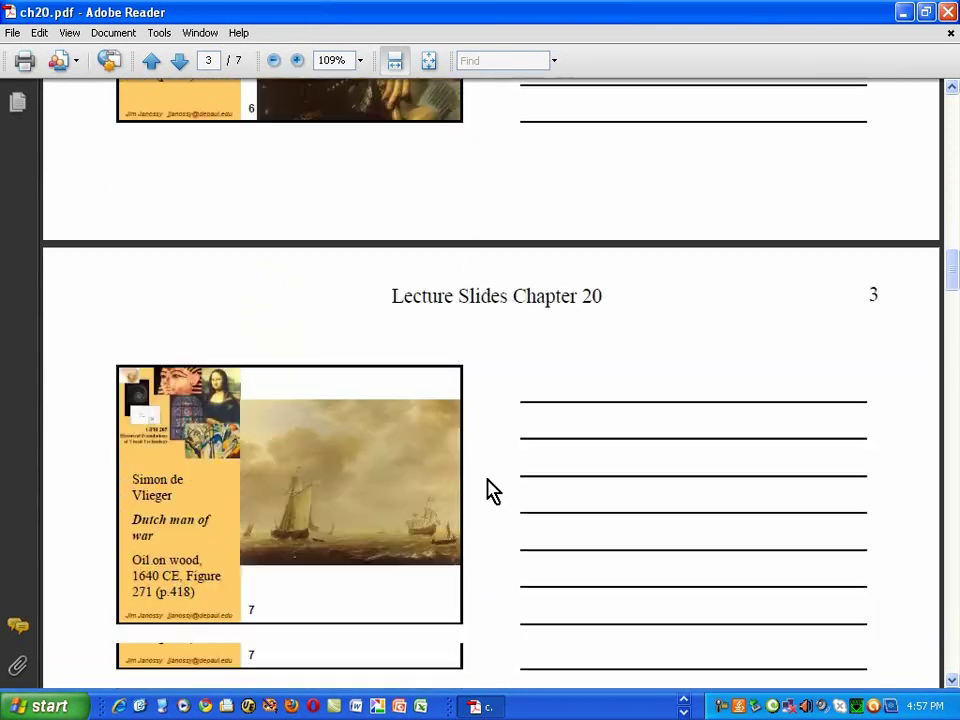
scroll(489, 493, "down", 6)
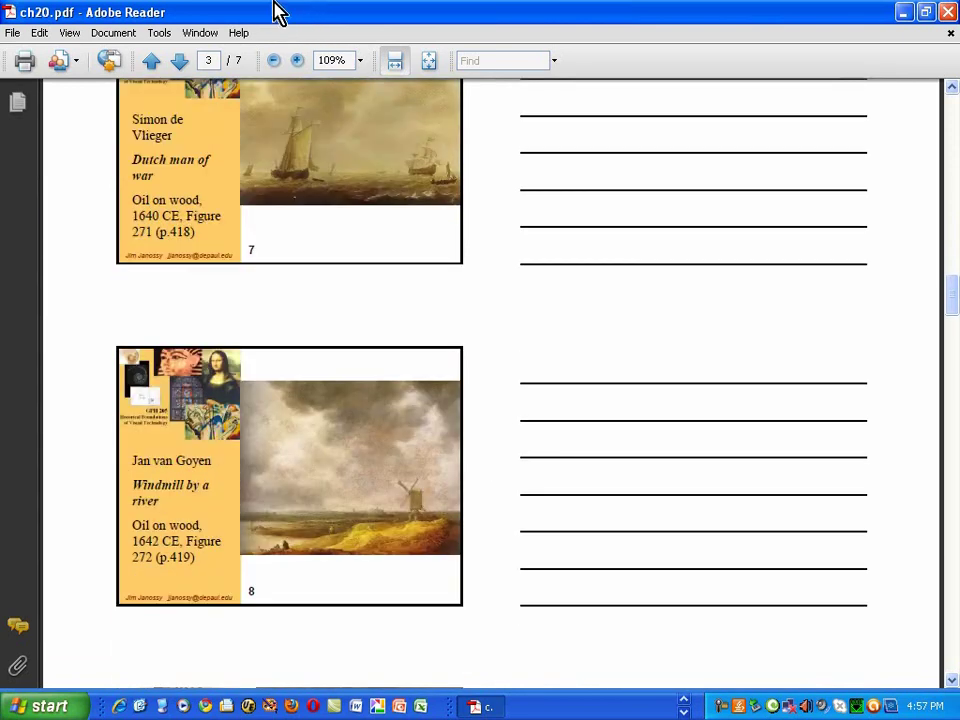
left_click(360, 63)
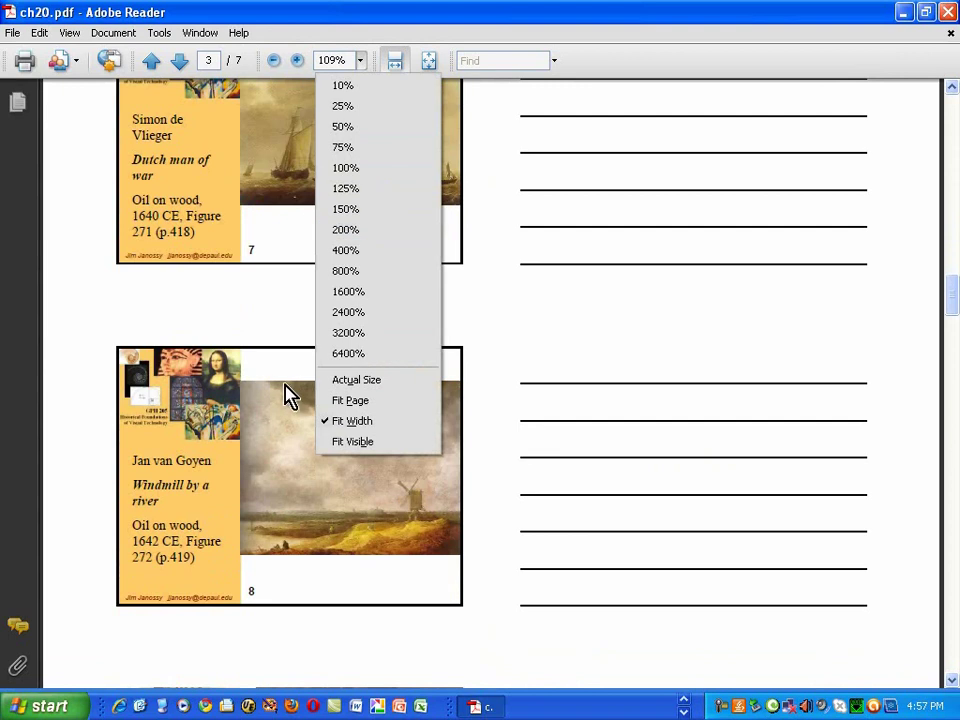
left_click(348, 401)
Step: Scroll the ch20.pdf handout back up to page 1
scroll(860, 525, "up", 10)
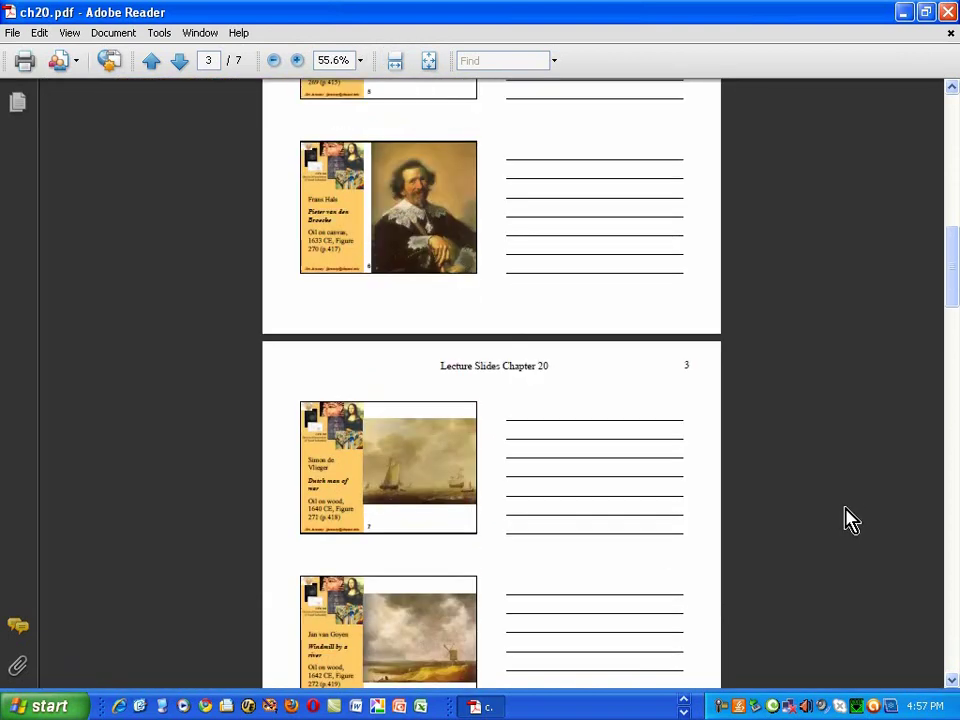
scroll(848, 520, "up", 5)
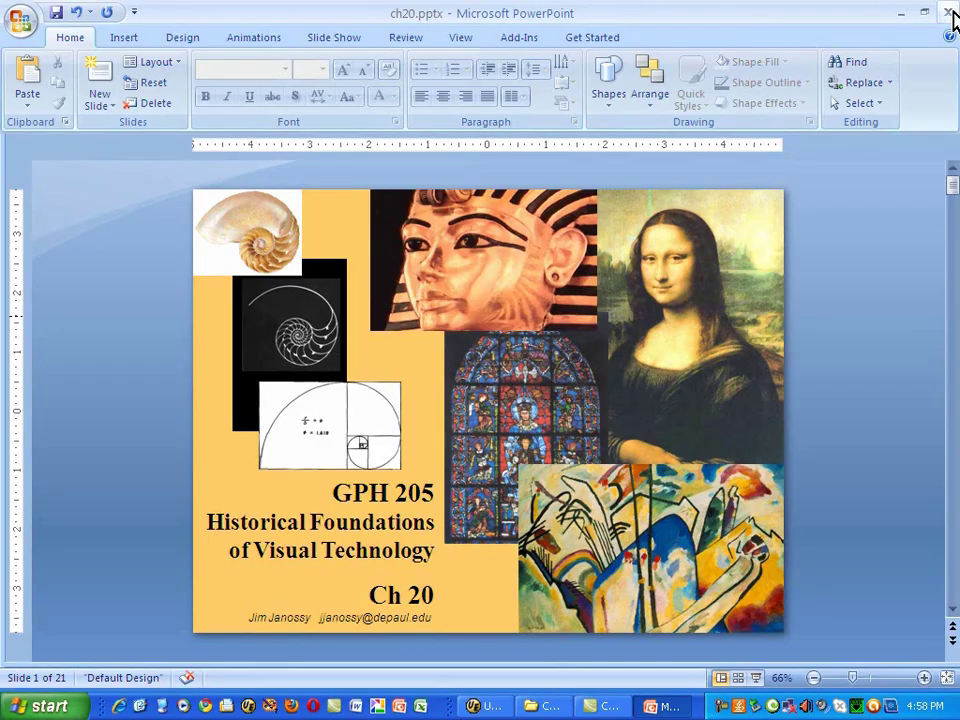
Step: Close PowerPoint without saving changes to ch20.pptx
left_click(948, 12)
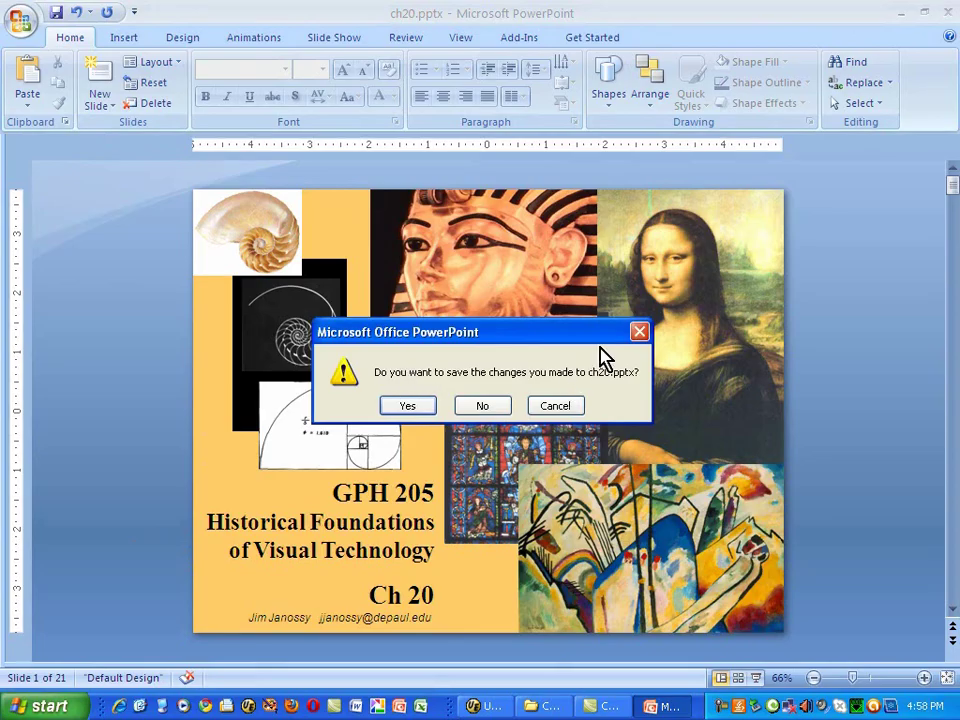
left_click(505, 406)
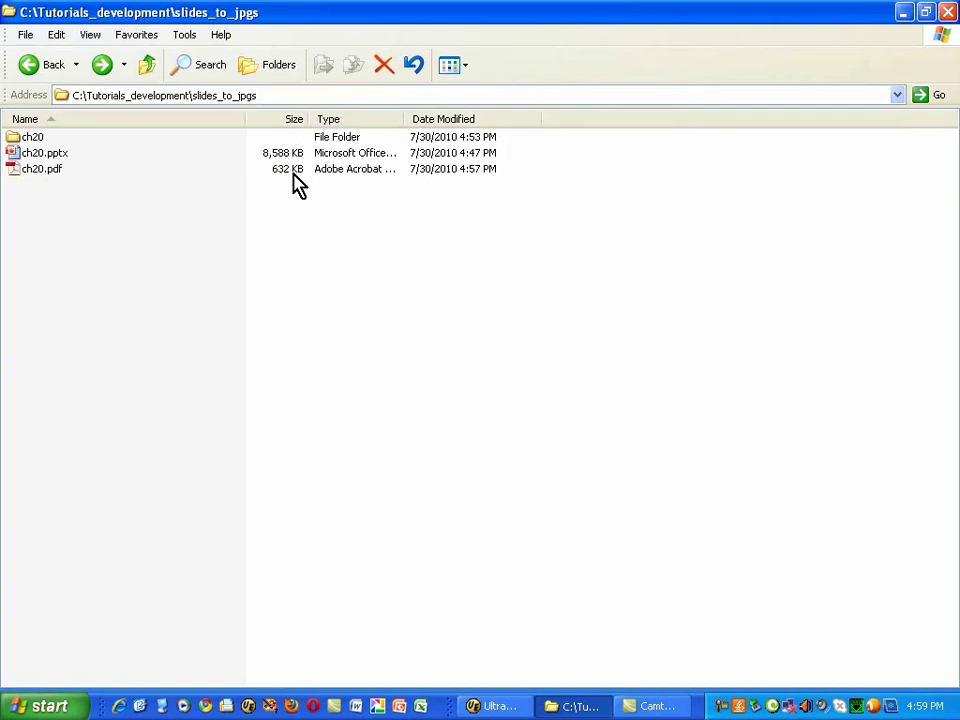
Step: Reopen ch20.pdf from the folder, scroll through pages 1–2, then return to page 1
left_click(43, 169)
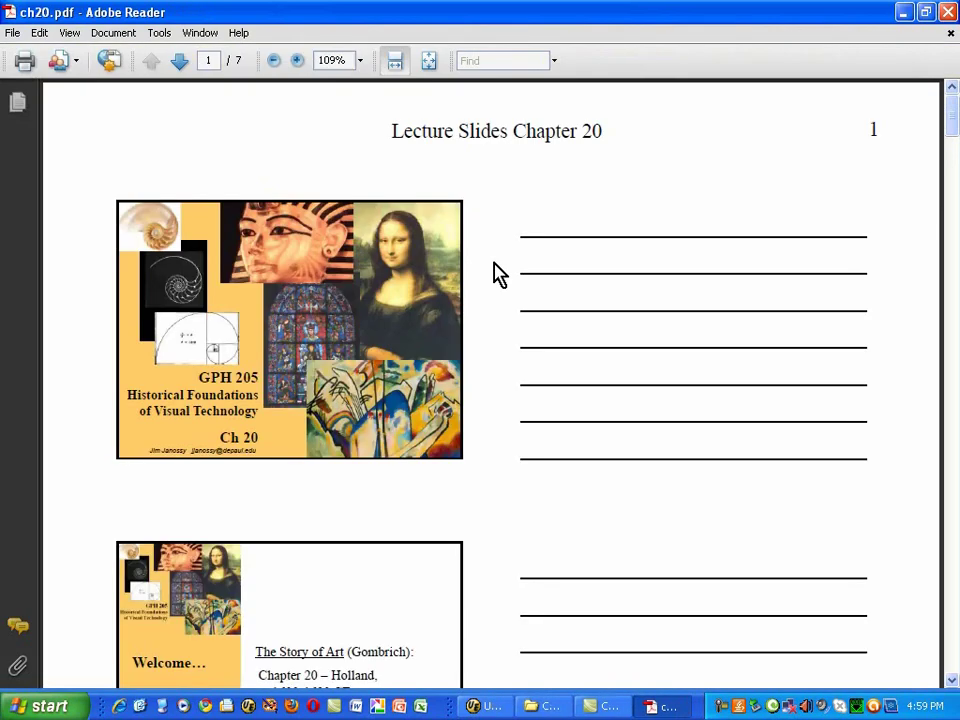
scroll(498, 273, "down", 10)
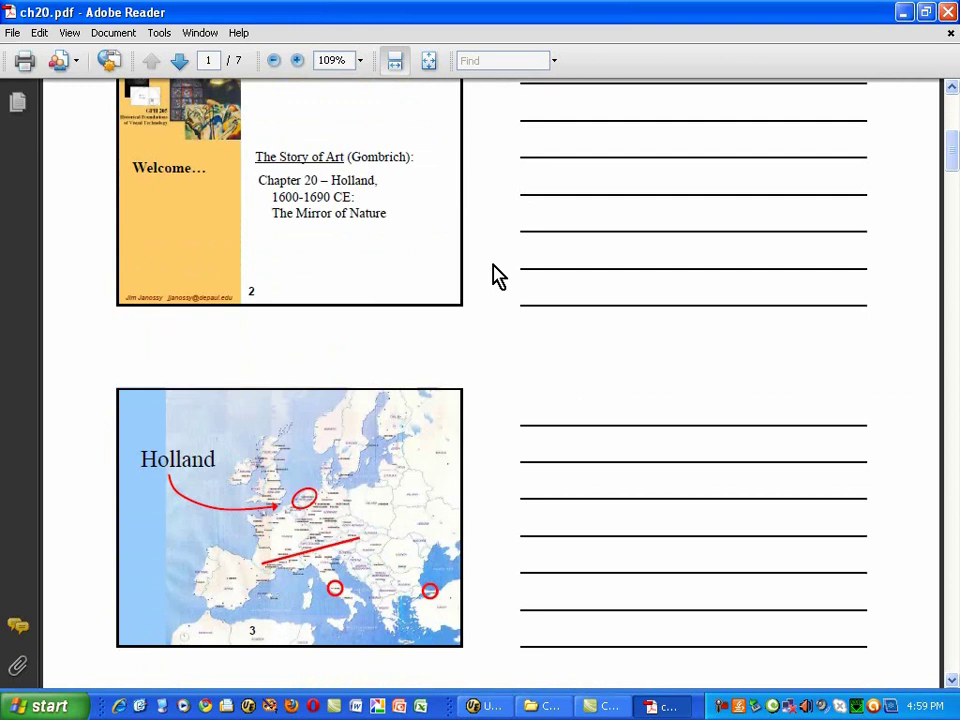
scroll(498, 273, "down", 10)
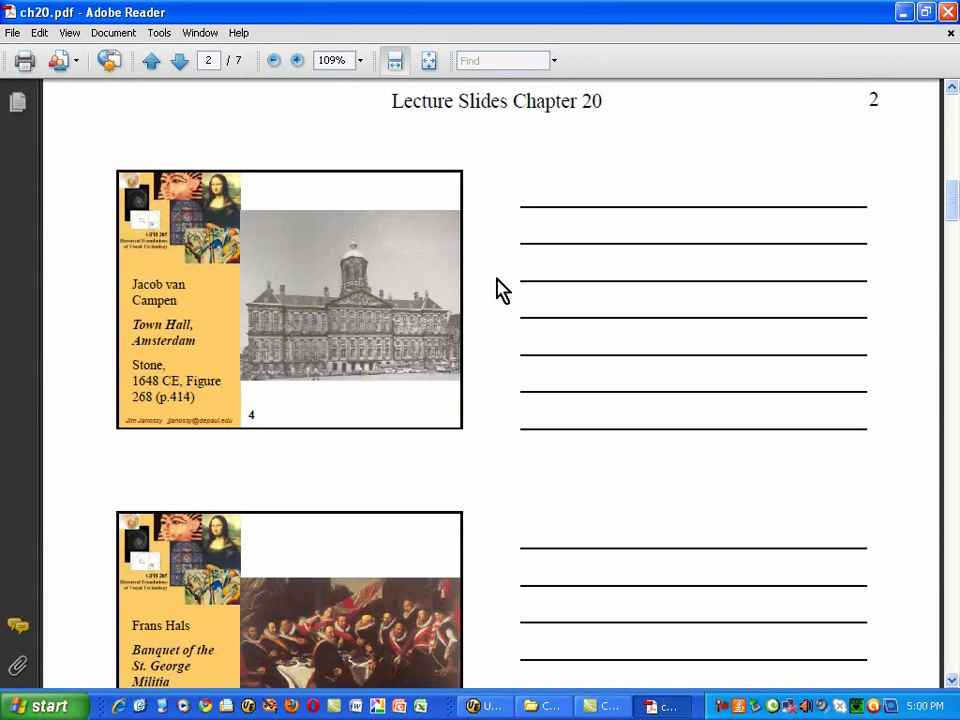
scroll(502, 290, "down", 1)
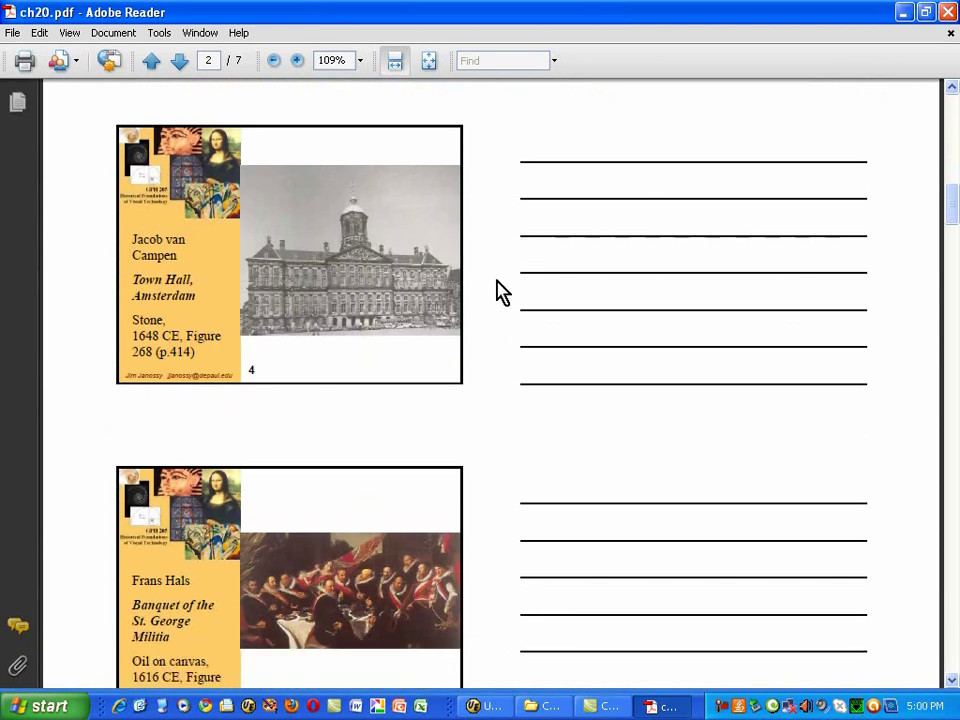
scroll(502, 290, "down", 4)
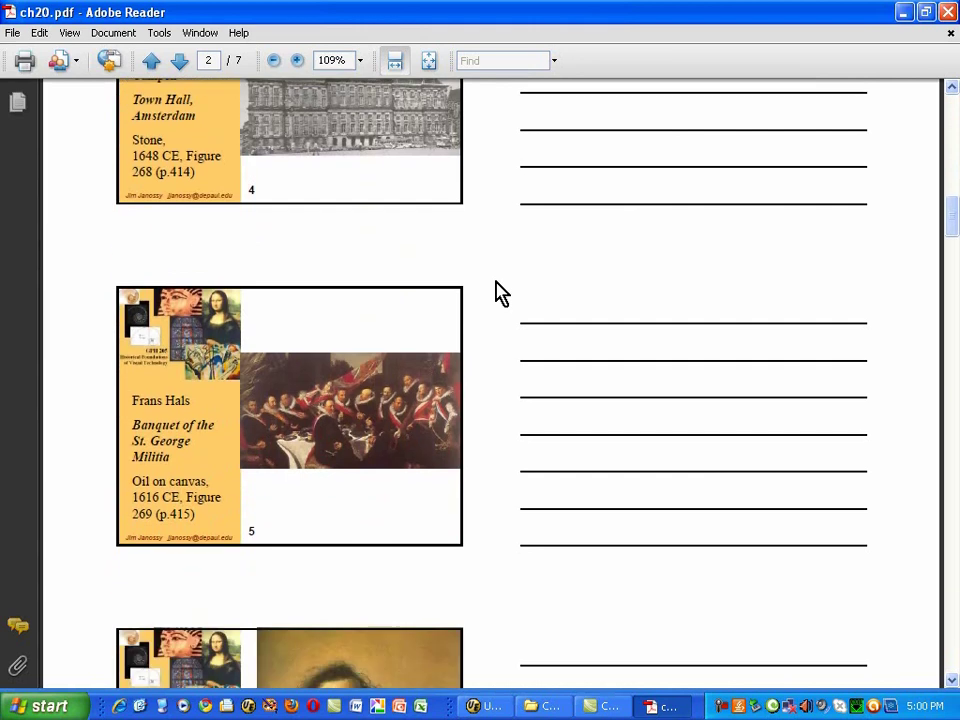
scroll(502, 292, "down", 2)
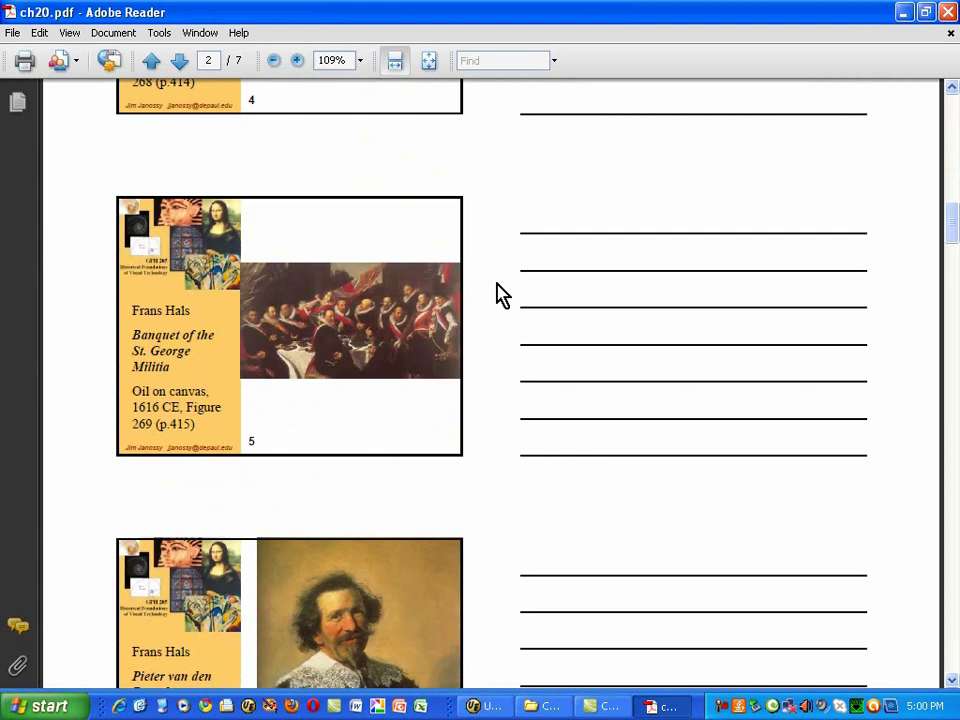
scroll(502, 292, "up", 10)
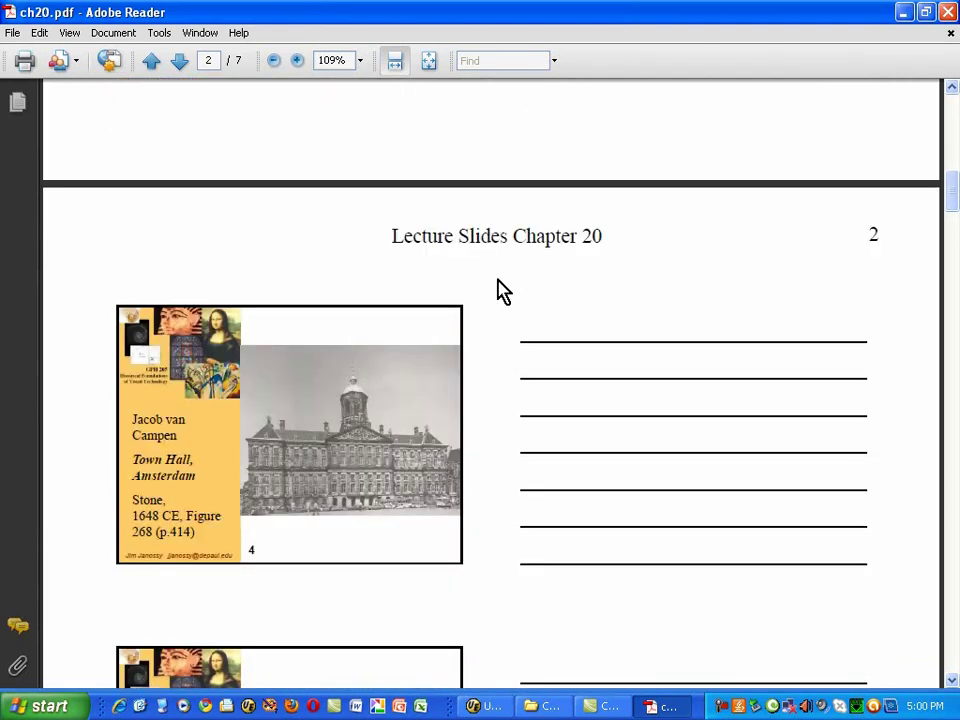
scroll(502, 292, "up", 10)
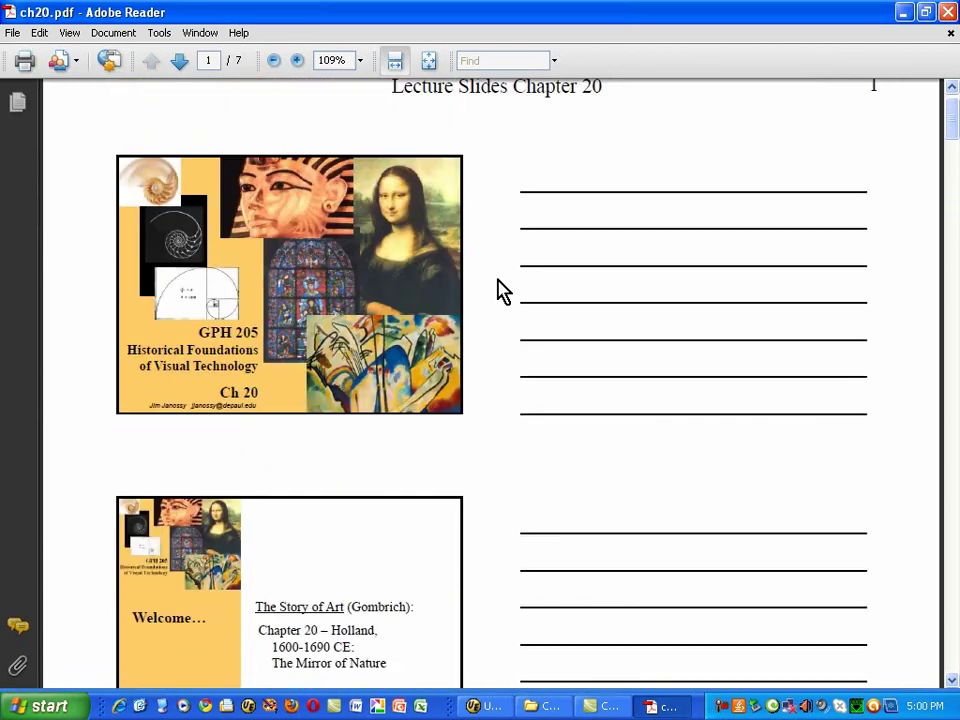
scroll(490, 285, "up", 1)
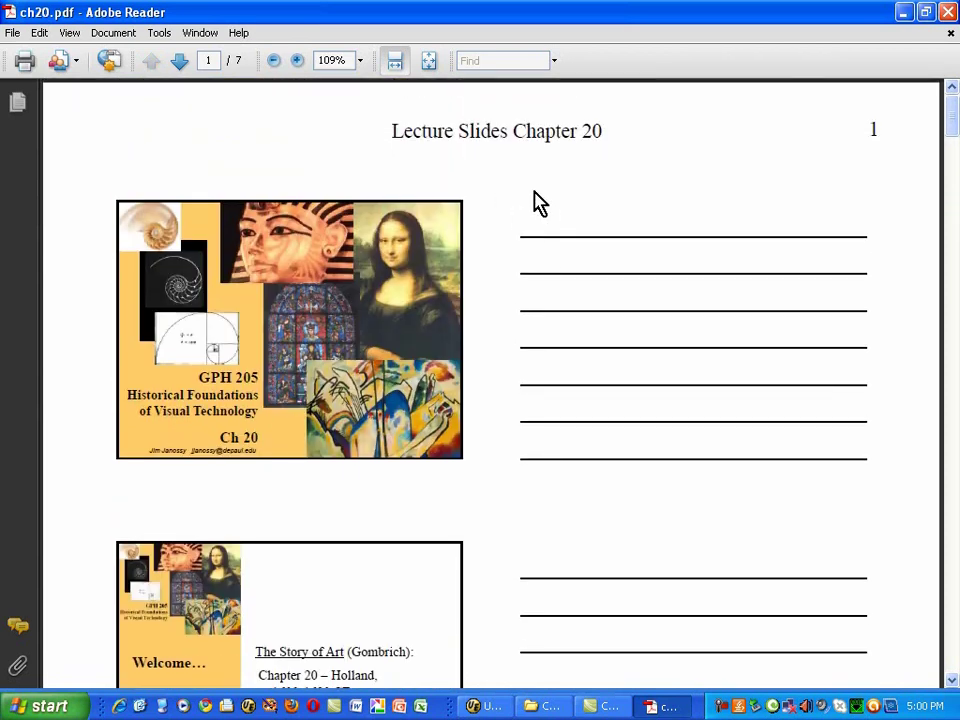